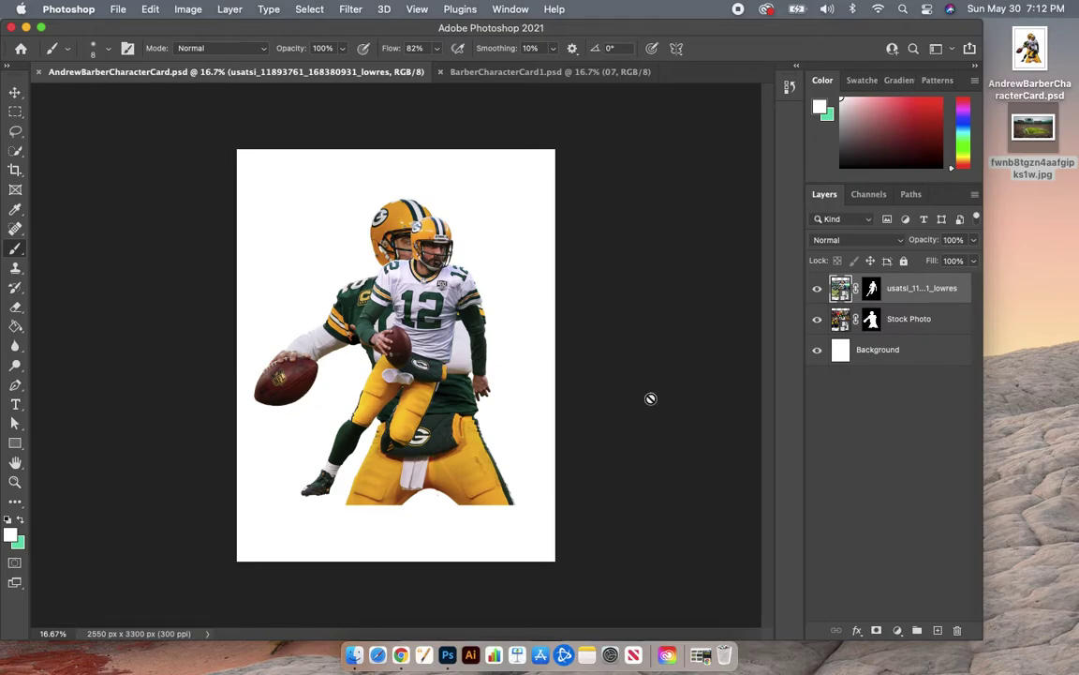
- Rename the upper usatsi player layer to 'Stock Photo 2'
click(569, 75)
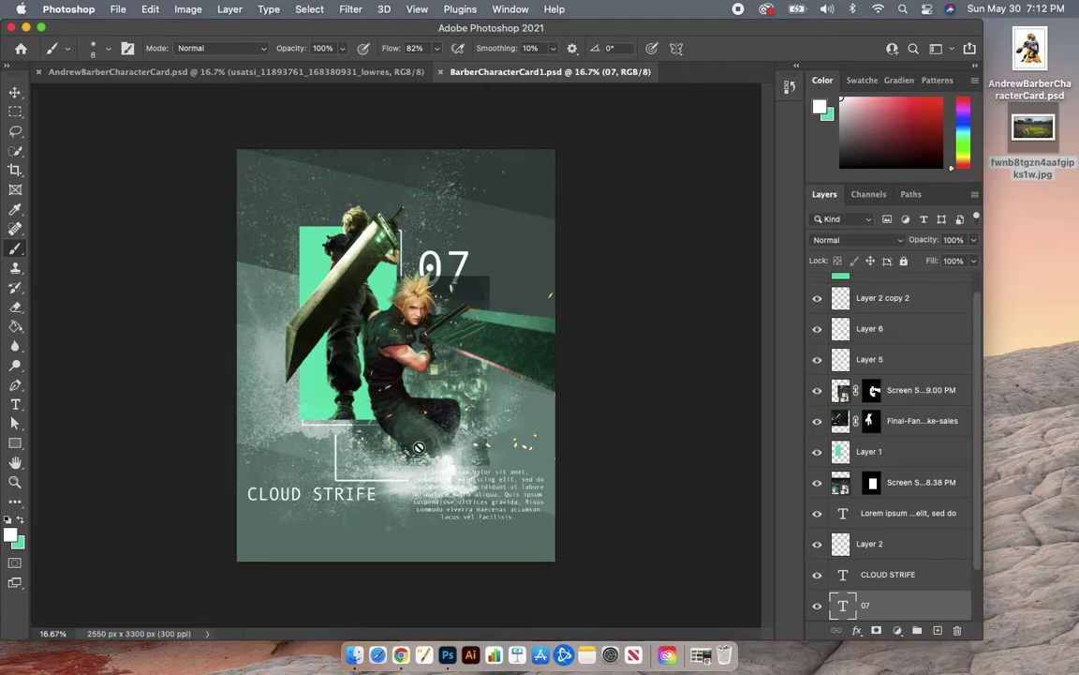
click(168, 74)
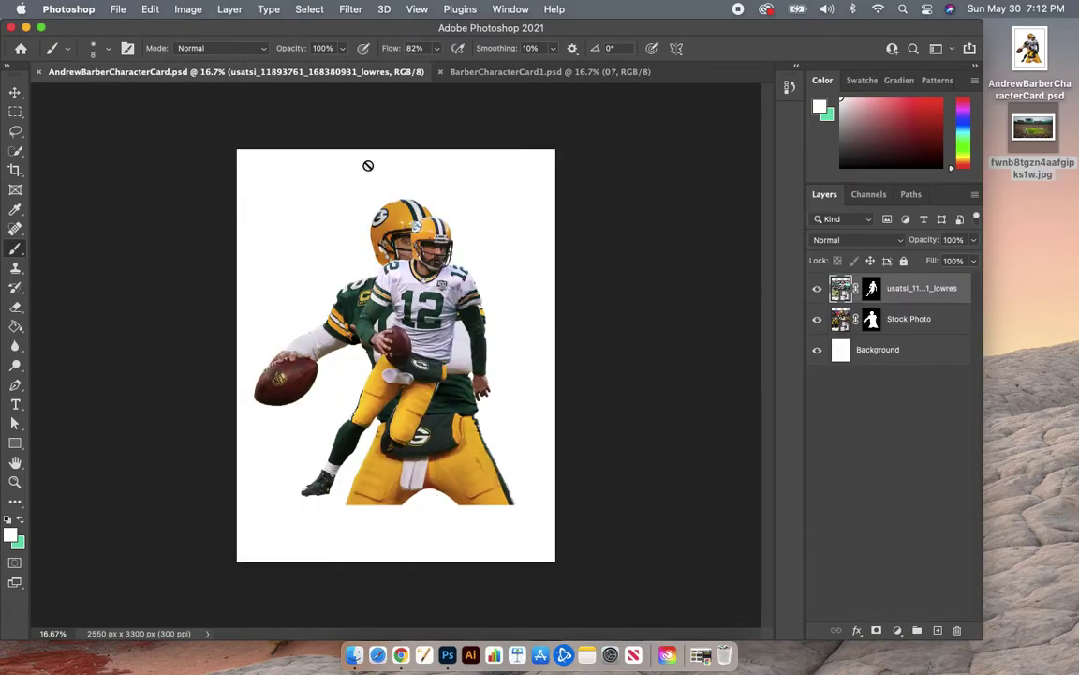
click(871, 289)
click(871, 321)
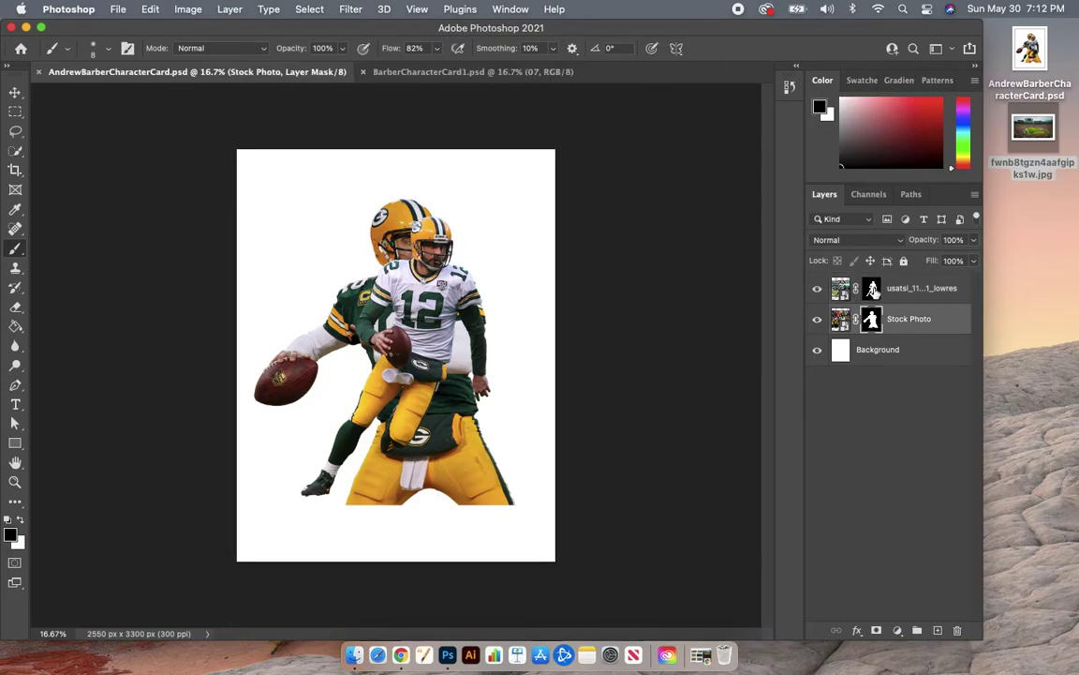
click(873, 290)
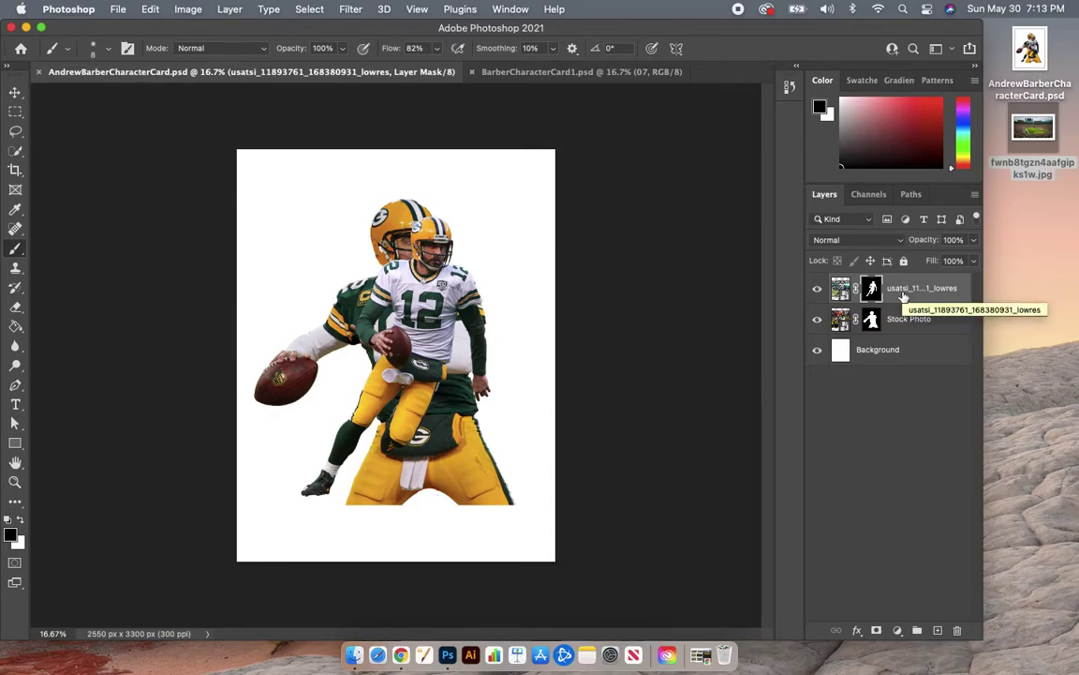
double_click(901, 291)
text(Sto)
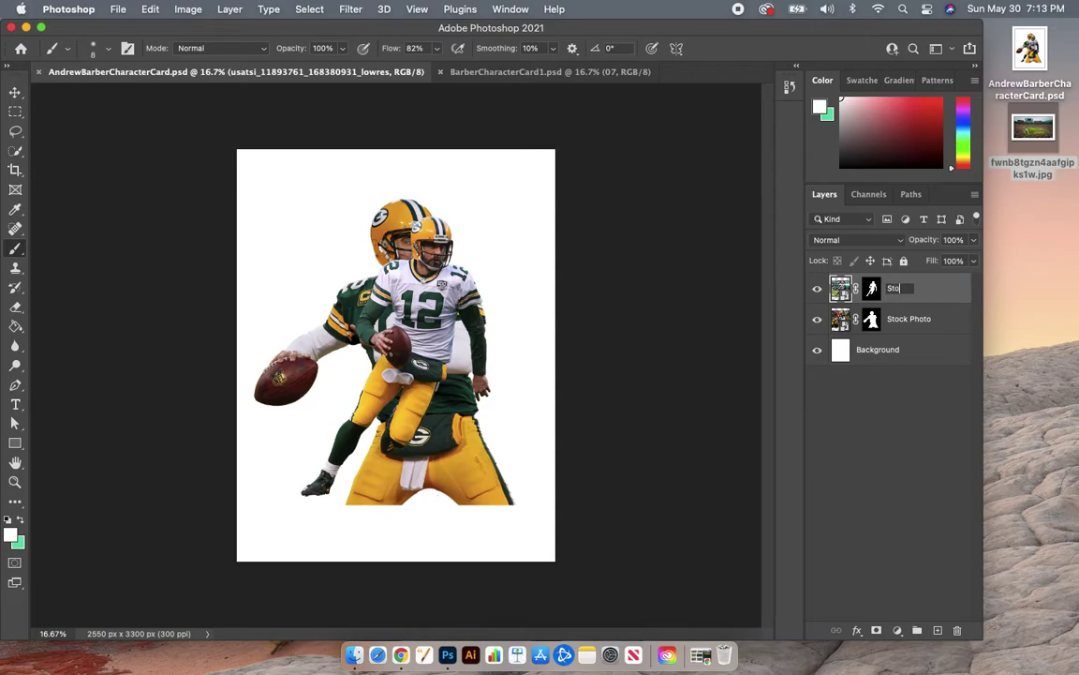
text(ck Photo 2)
key(Return)
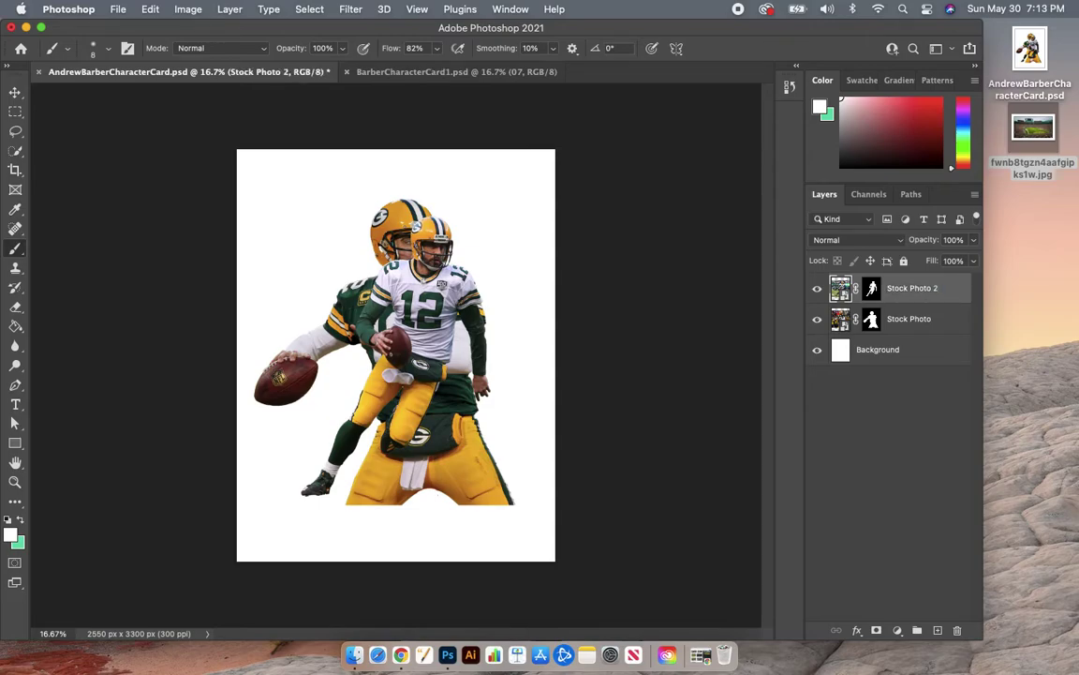
- Hide the Stock Photo 2 and Stock Photo player layers so only the white background shows
click(819, 292)
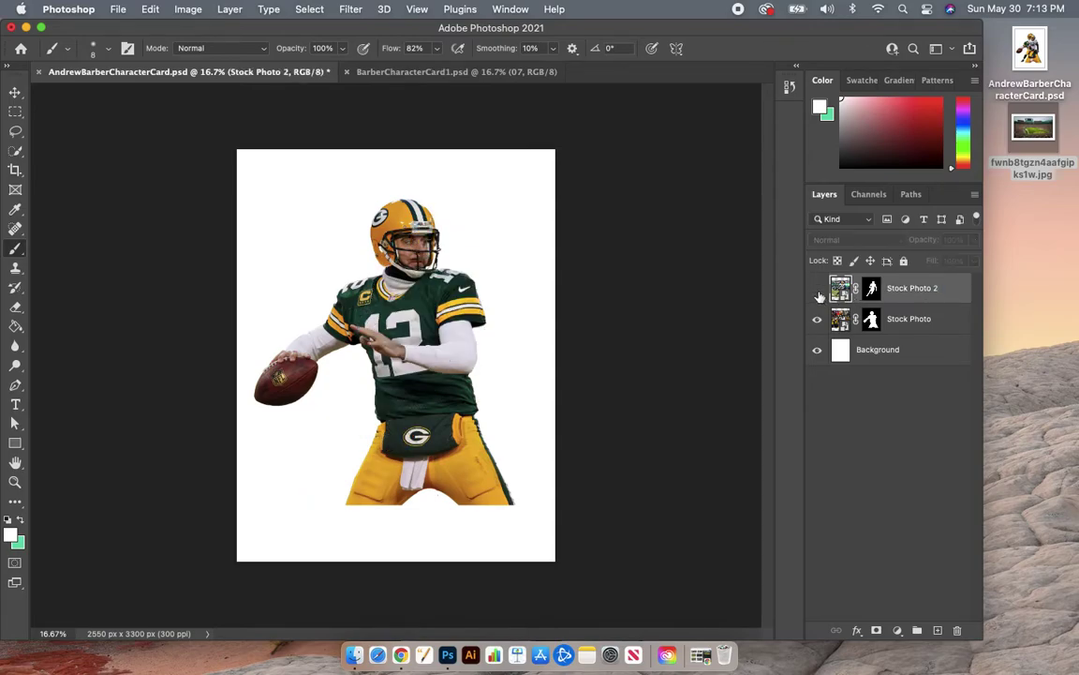
click(819, 292)
click(819, 292)
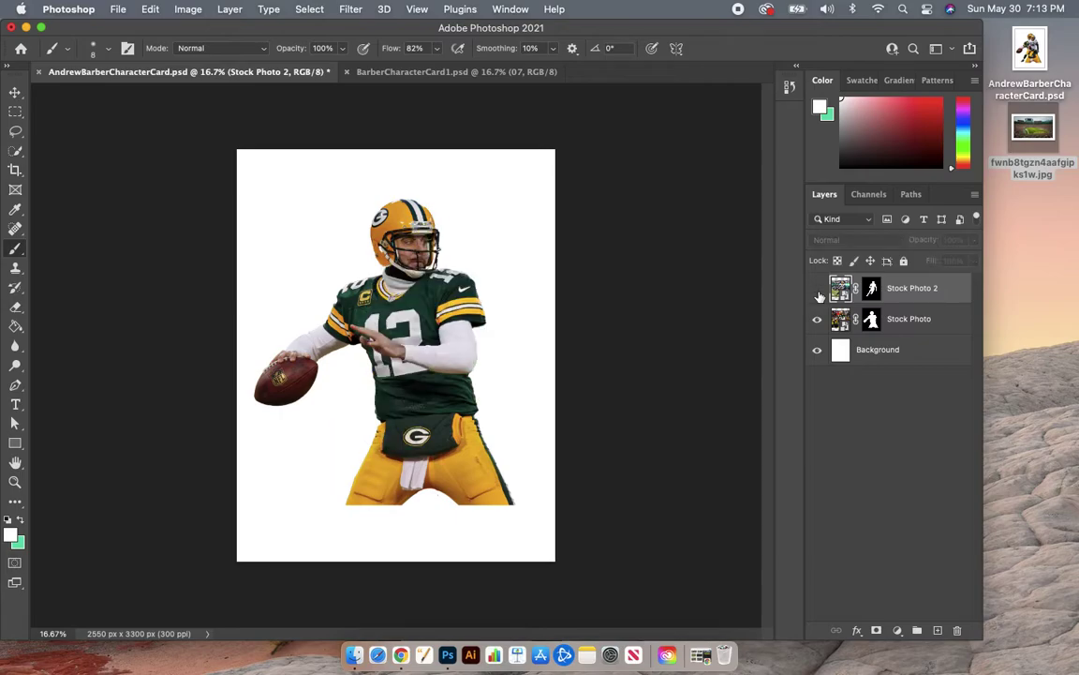
click(916, 327)
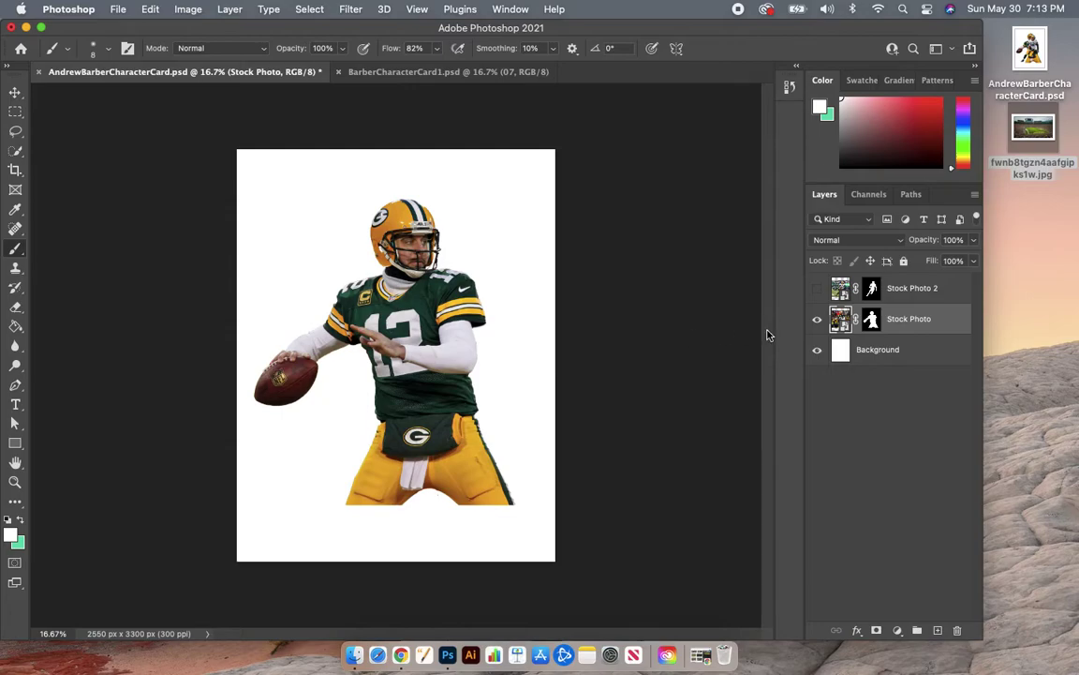
click(817, 320)
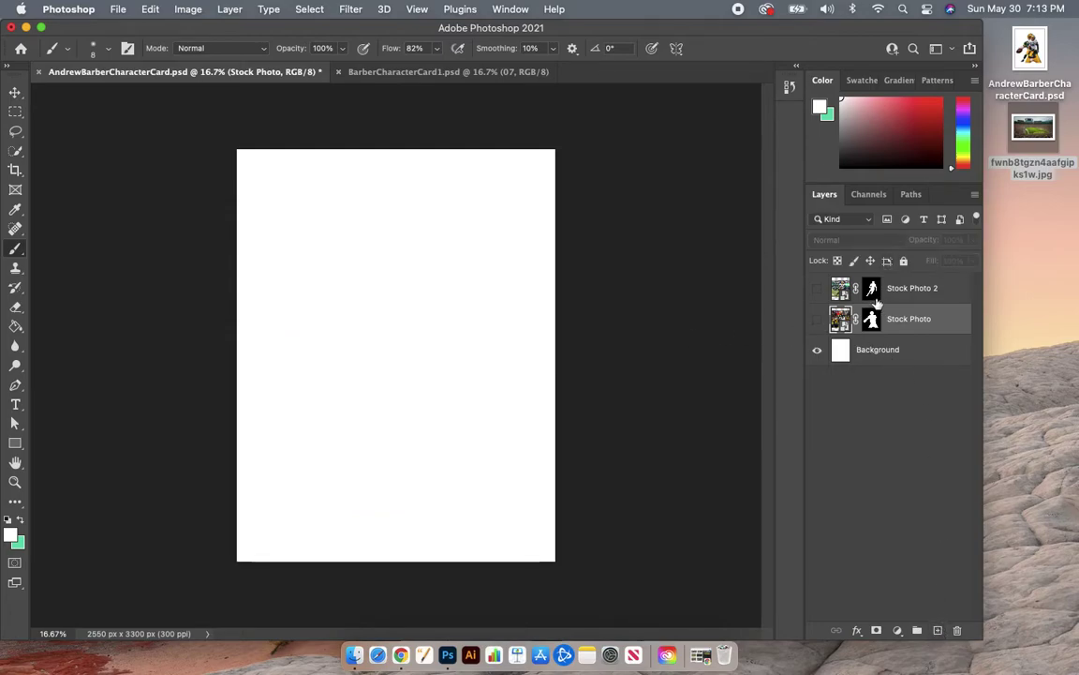
click(919, 372)
click(921, 298)
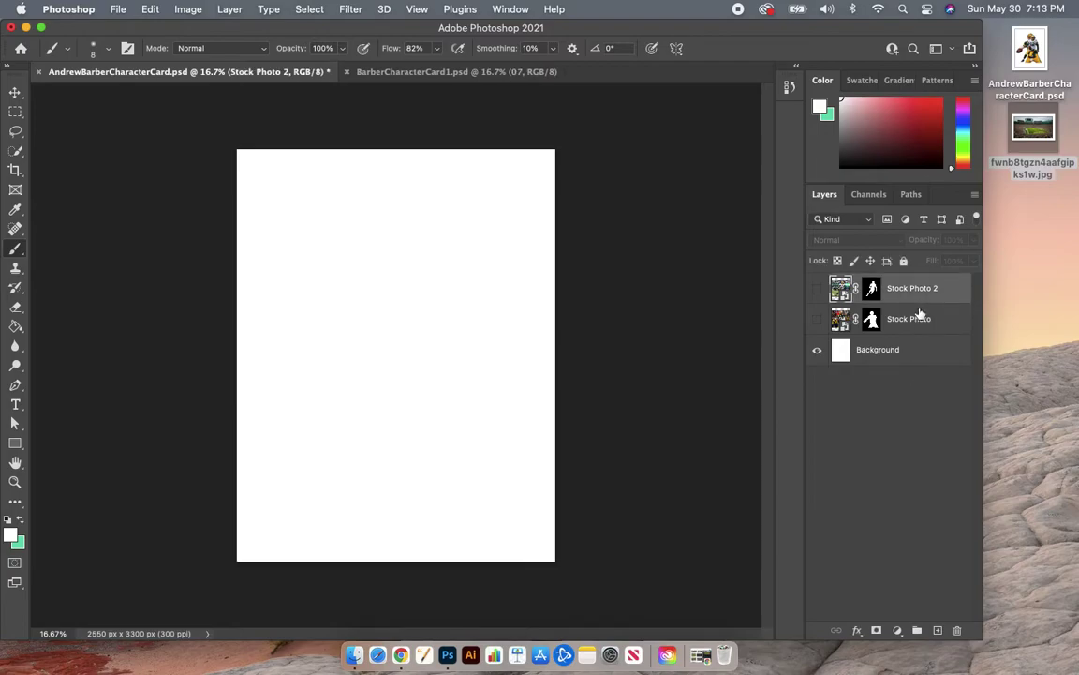
click(920, 315)
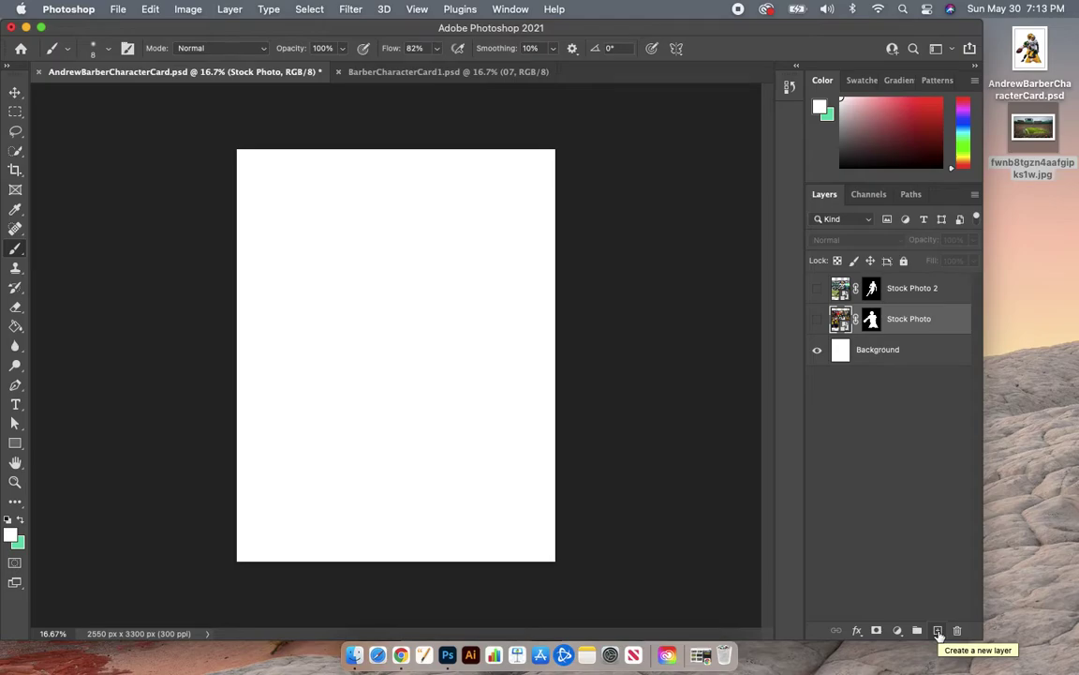
- Create a new layer, move it below Stock Photo, and name it 'Color Rectangle'
click(937, 632)
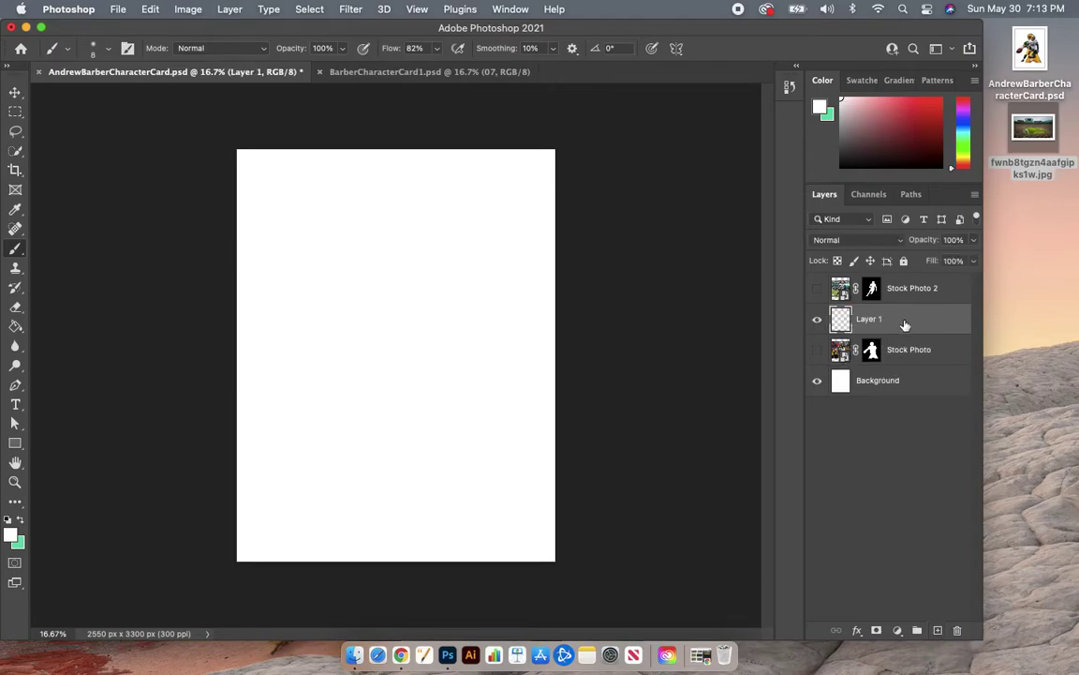
click(903, 351)
click(900, 326)
drag(886, 322, 906, 367)
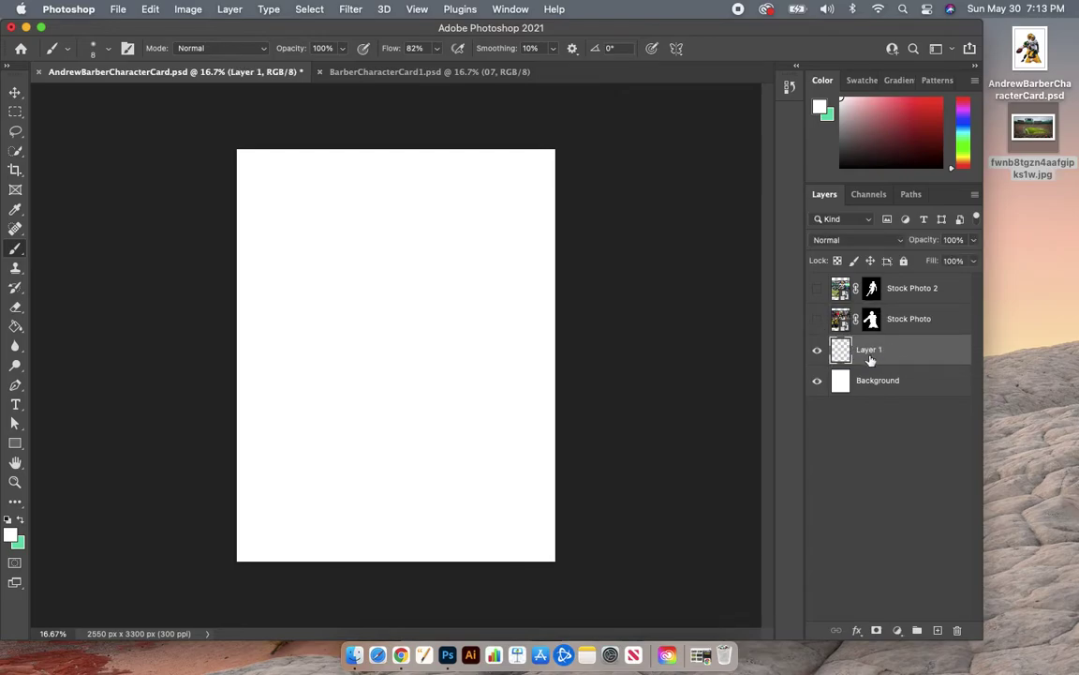
double_click(879, 350)
text(Color Rectangle)
key(Return)
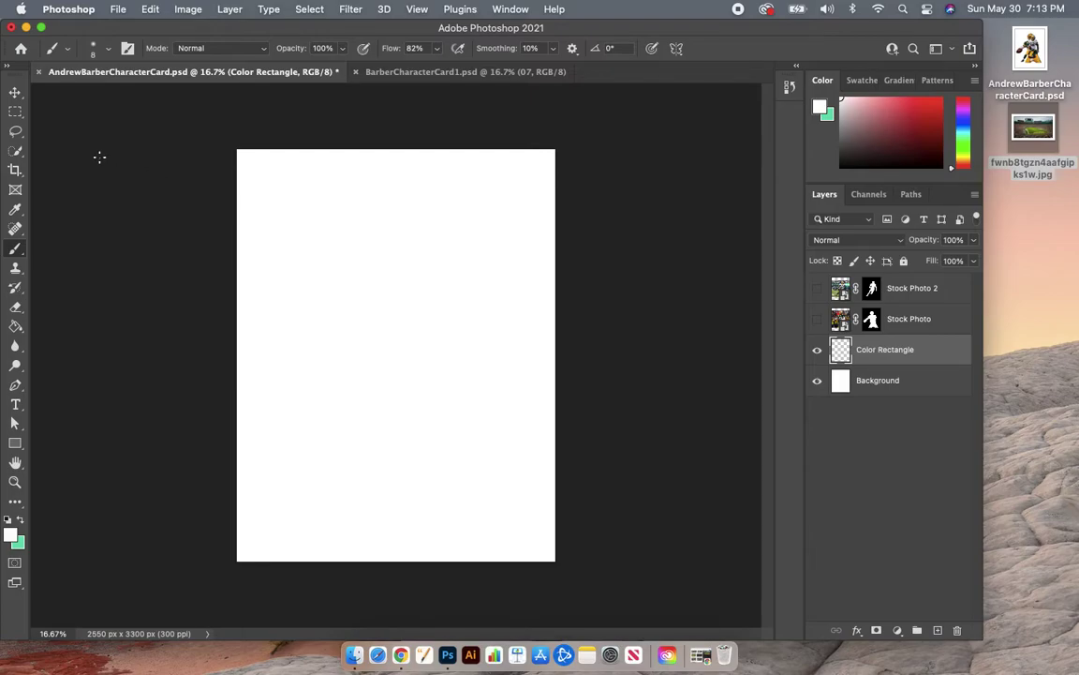
- Draw a tall rectangular marquee selection and shift it right and down on the card
click(17, 114)
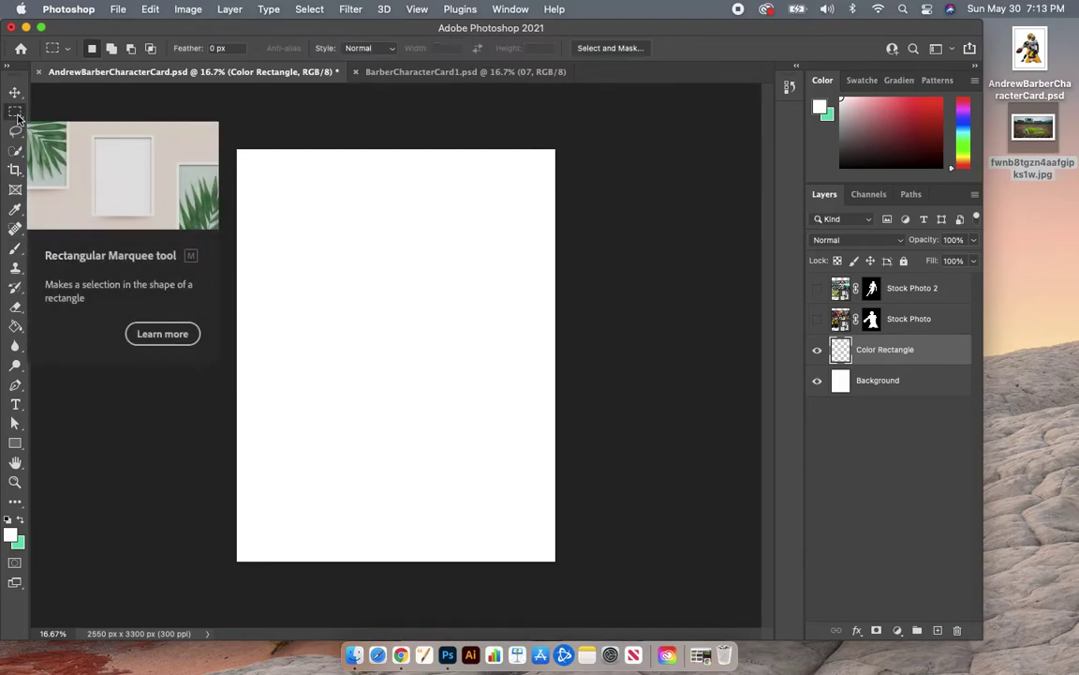
right_click(16, 114)
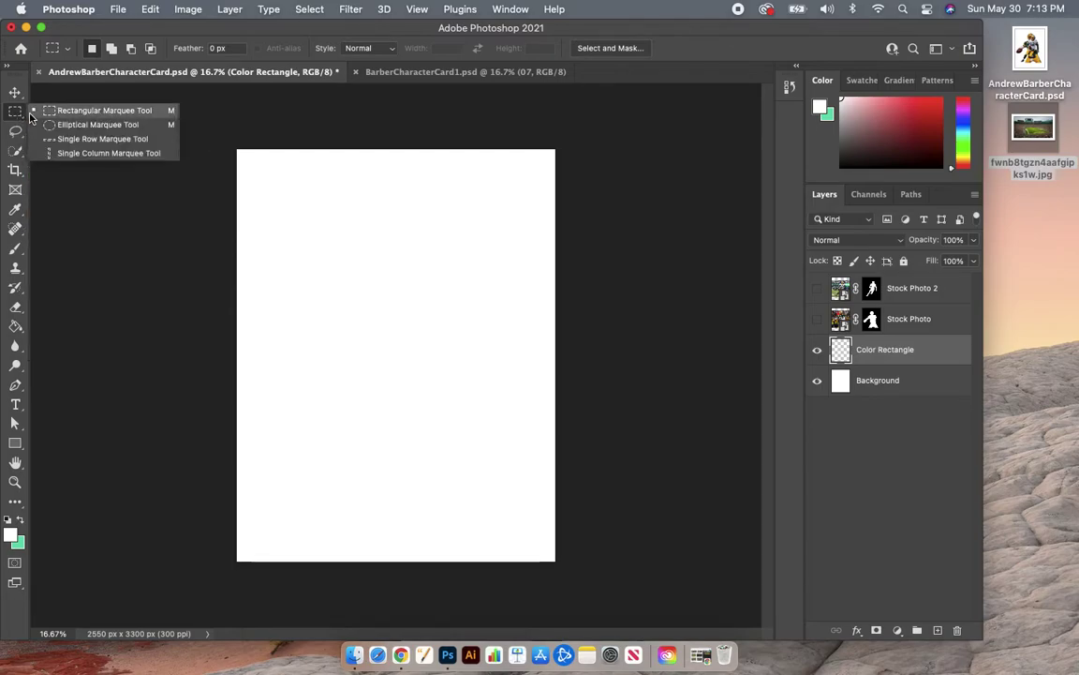
click(97, 111)
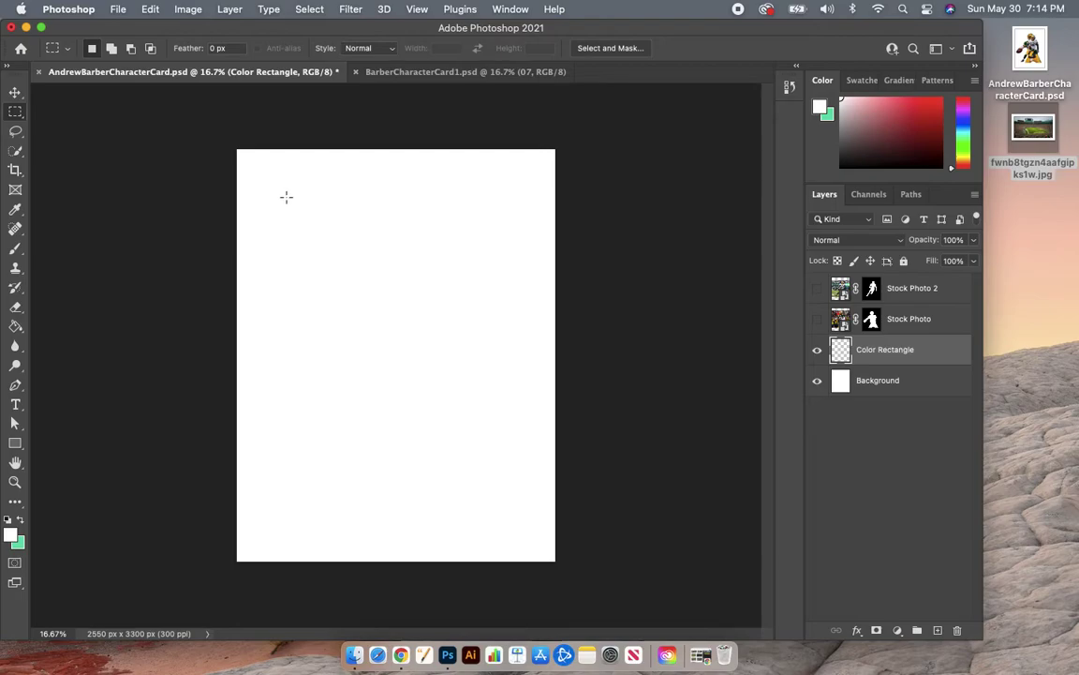
drag(286, 197, 419, 434)
click(419, 75)
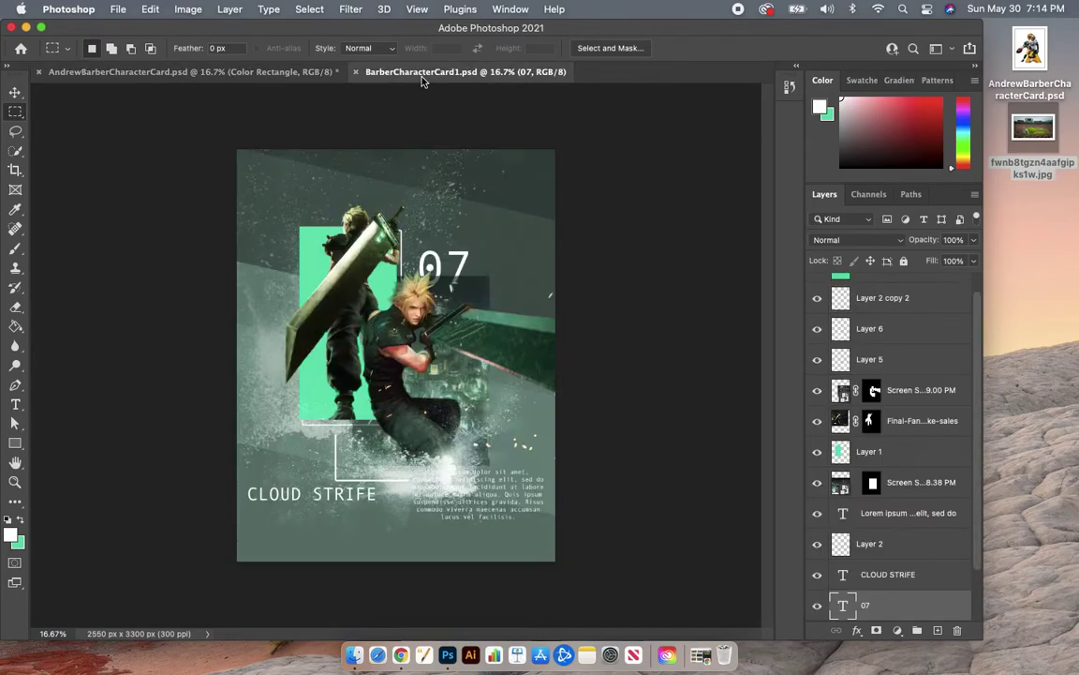
click(225, 77)
drag(362, 378, 460, 450)
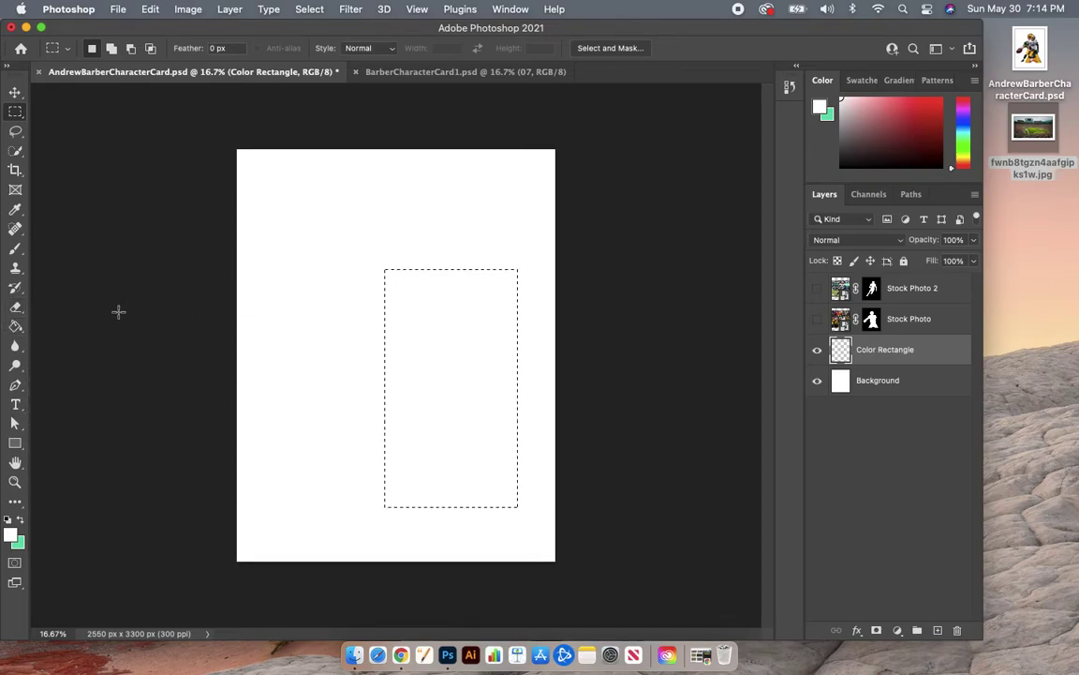
mouse_move(25, 330)
mouse_down()
mouse_move(61, 322)
mouse_move(17, 326)
mouse_move(33, 328)
mouse_up()
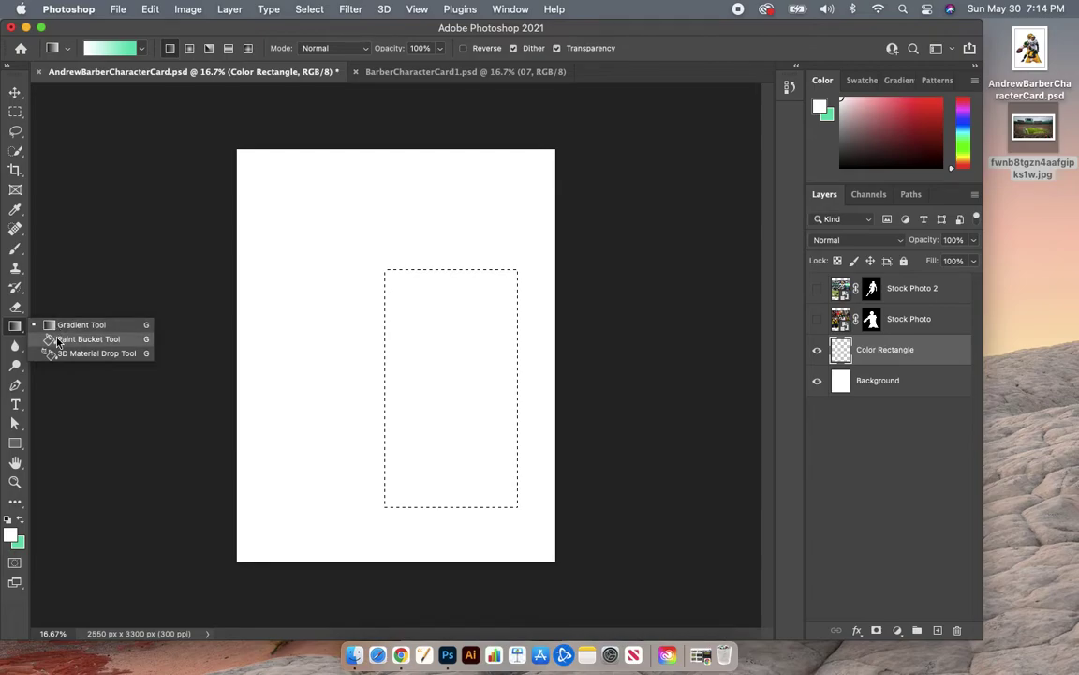
- Redraw the tall rectangular selection slightly lower on the card and choose the Paint Bucket
click(56, 340)
click(15, 111)
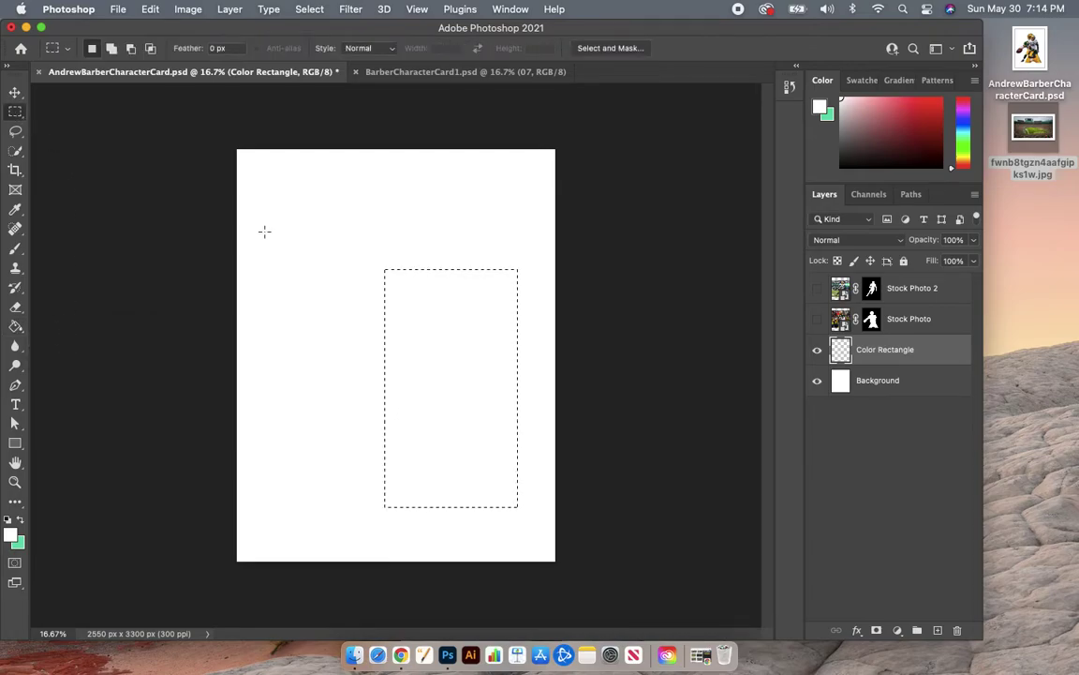
click(316, 211)
drag(280, 220, 413, 456)
drag(359, 378, 472, 443)
click(15, 326)
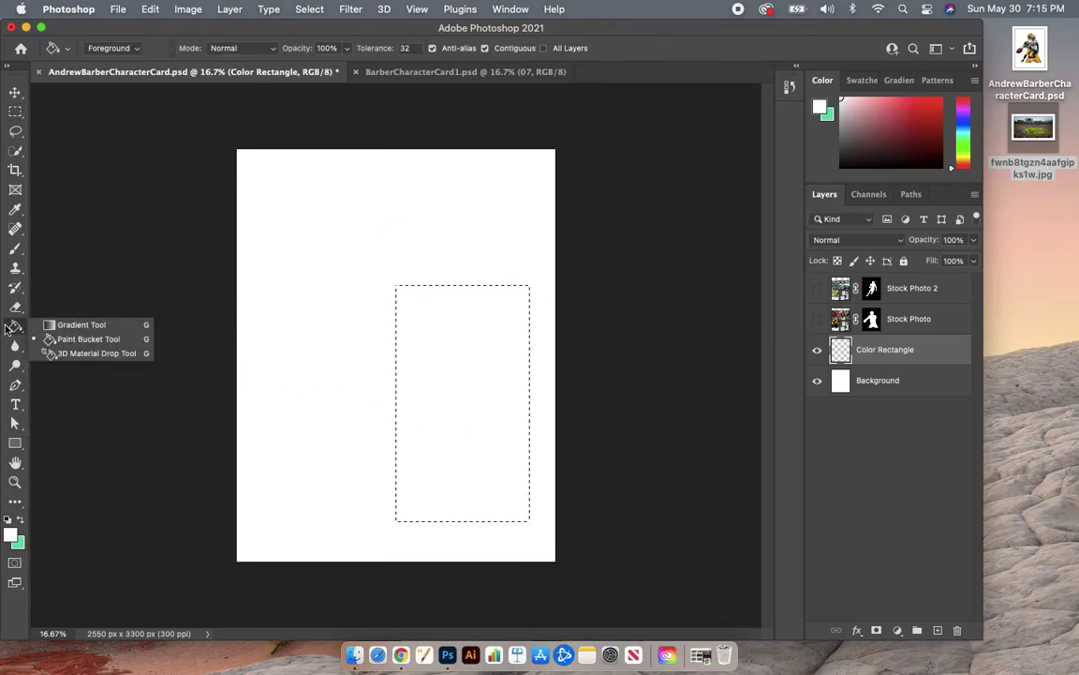
click(70, 326)
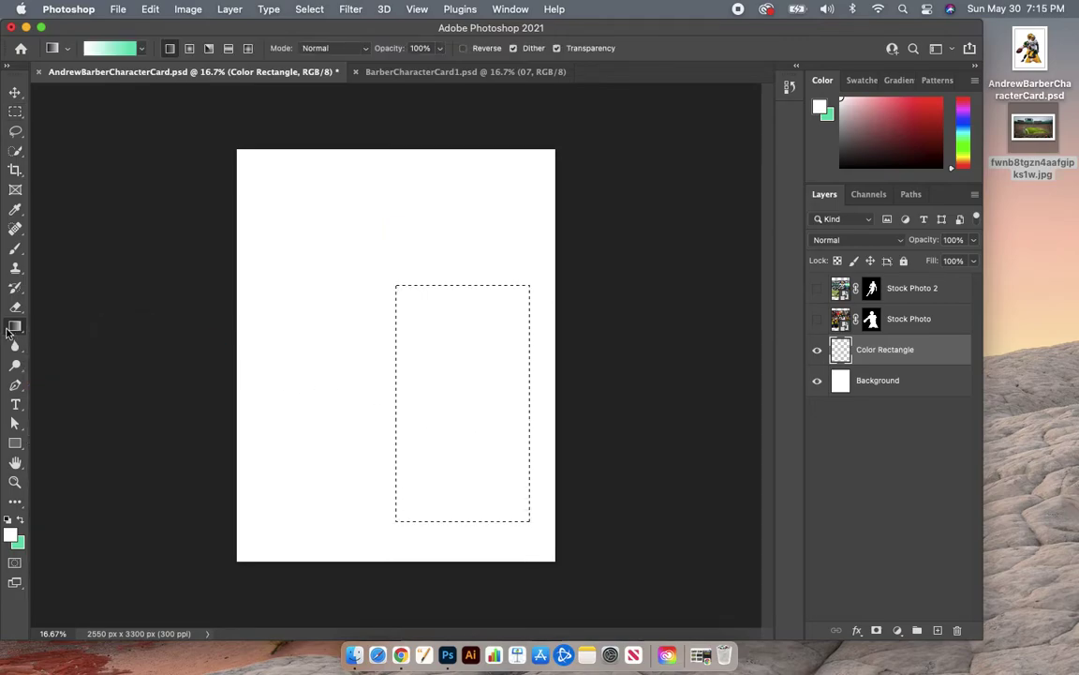
click(15, 326)
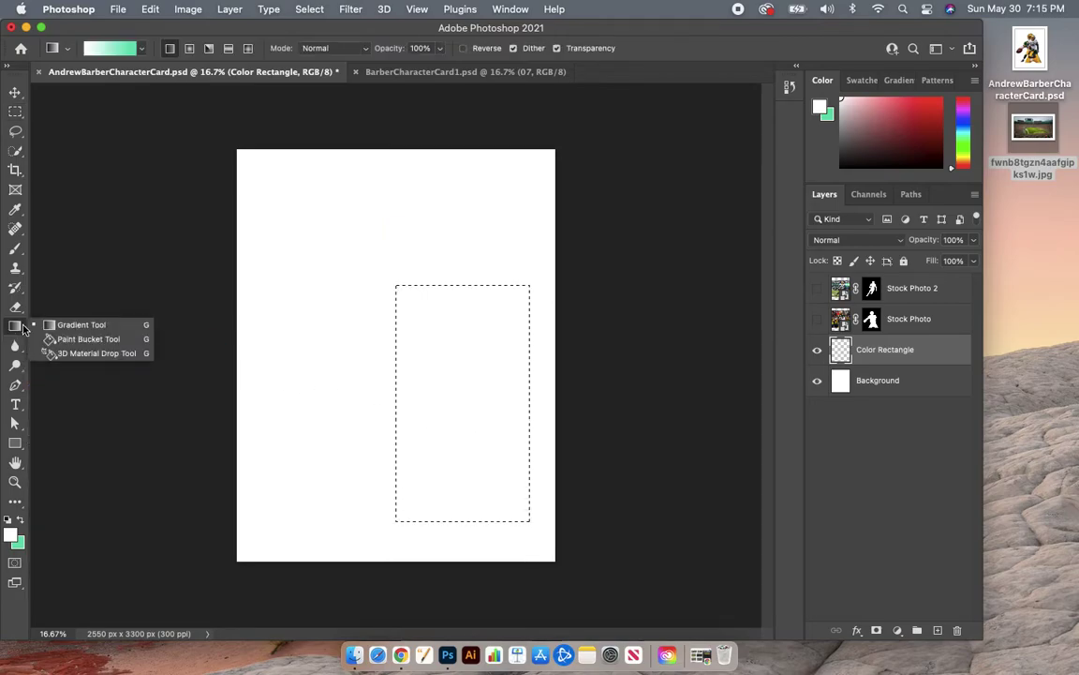
click(81, 339)
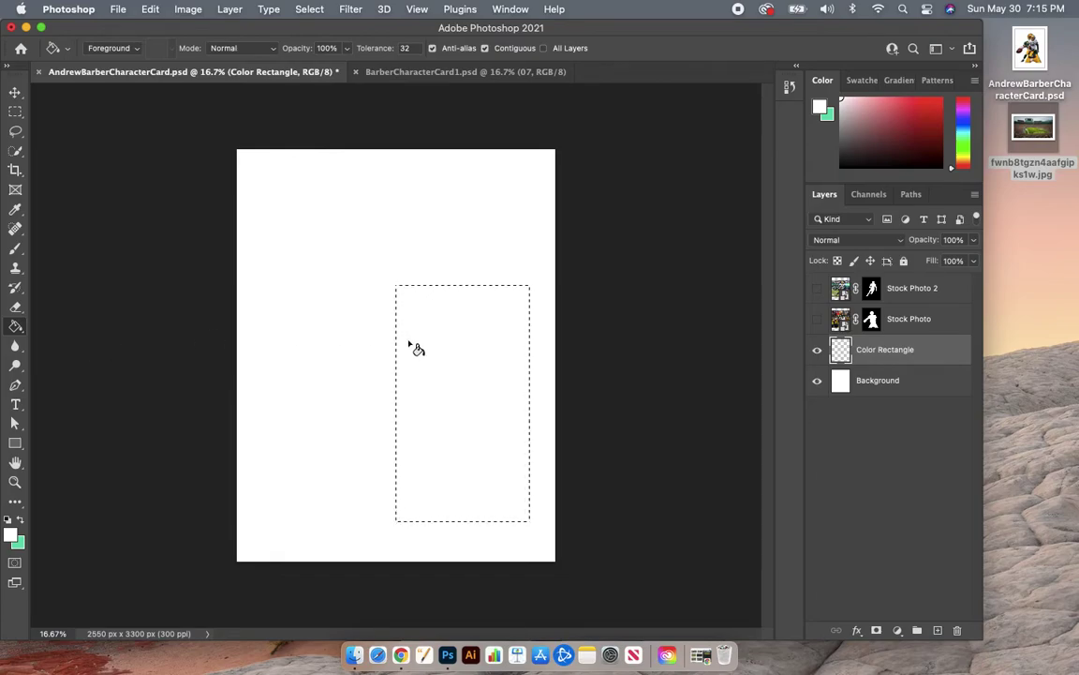
- Set the foreground colour to dark green #157812
click(21, 520)
click(22, 521)
click(22, 521)
click(23, 521)
click(22, 521)
click(22, 521)
click(23, 521)
click(10, 534)
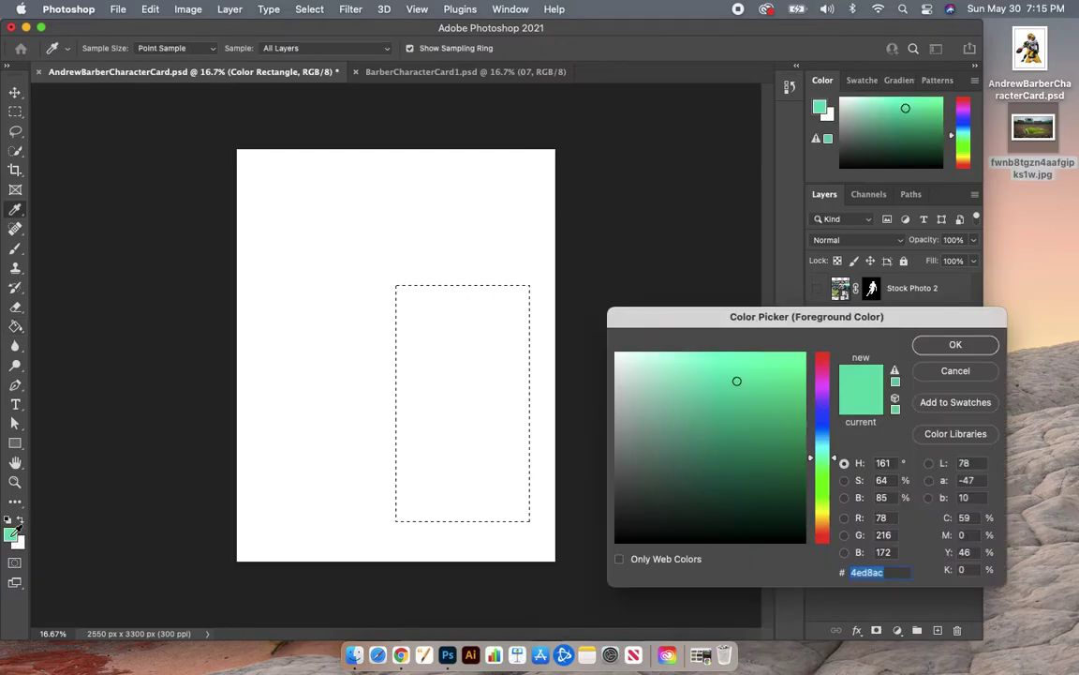
drag(747, 324, 391, 255)
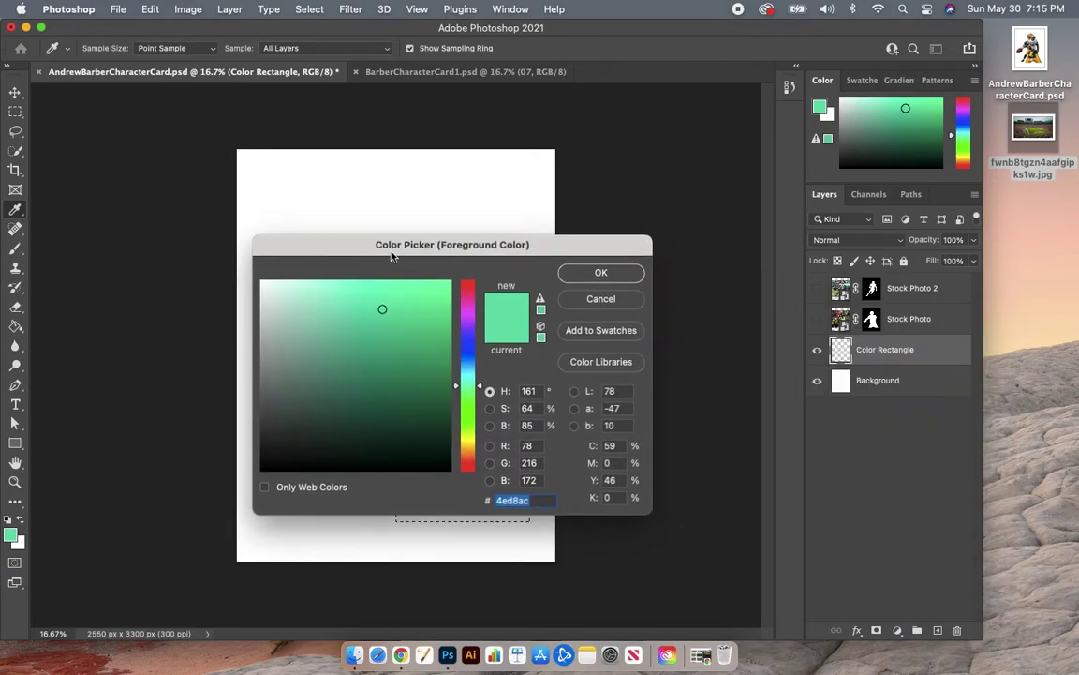
click(468, 427)
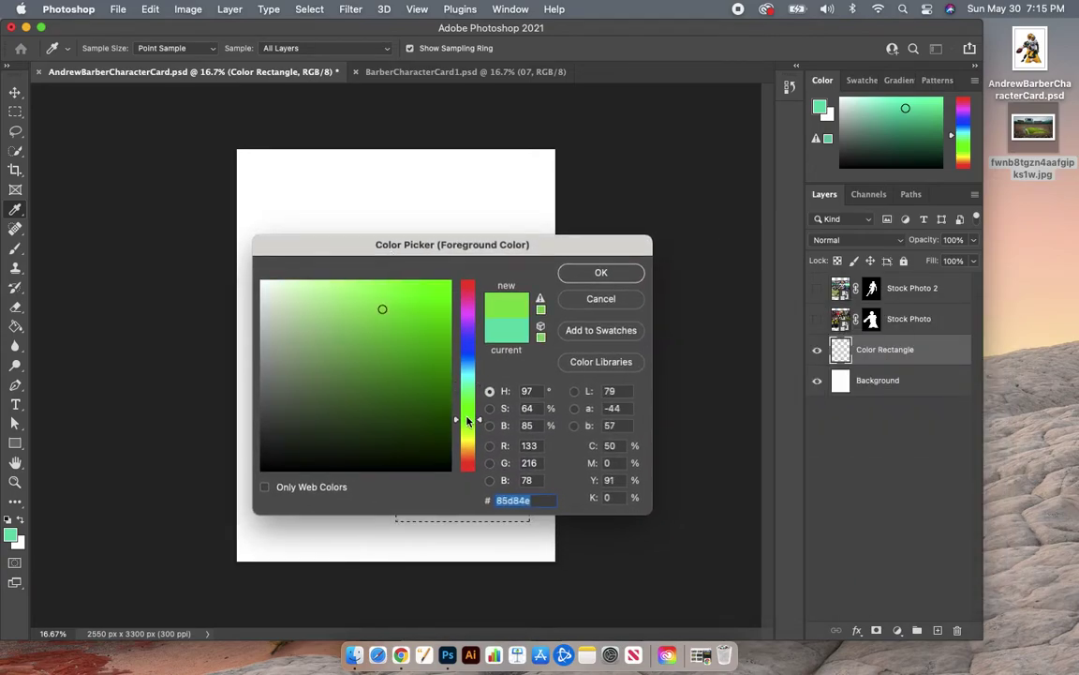
click(466, 408)
drag(434, 354, 449, 375)
mouse_move(430, 377)
mouse_down()
mouse_move(418, 373)
mouse_move(422, 381)
mouse_up()
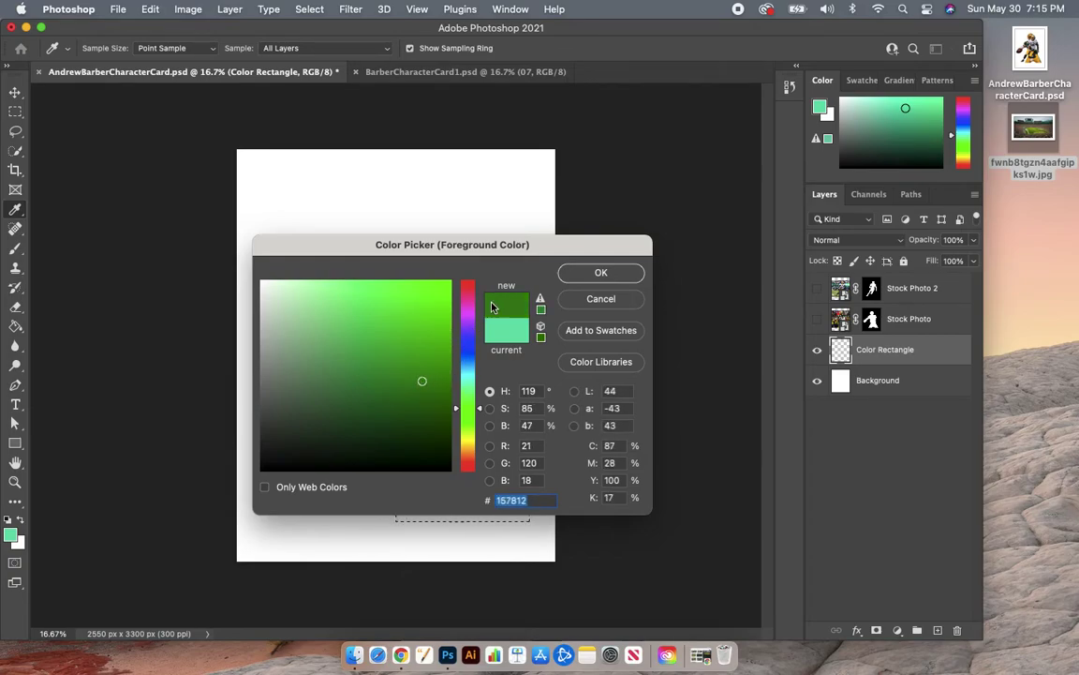
click(571, 273)
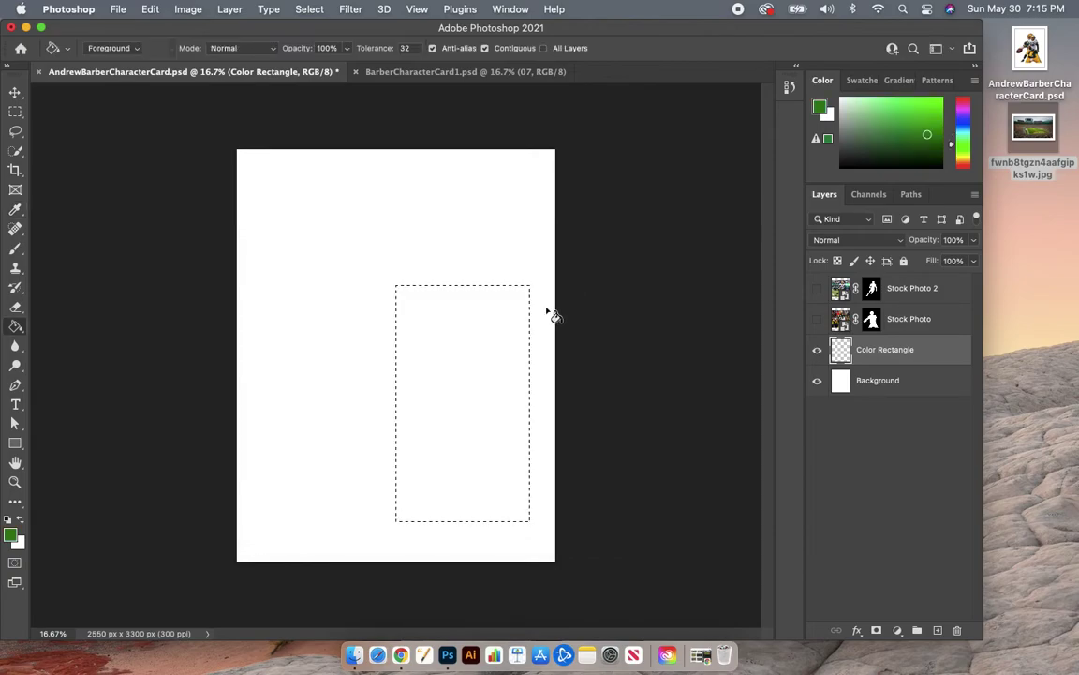
- Fill the selection with dark green, deselect it, and show the Stock Photo layer again
click(440, 426)
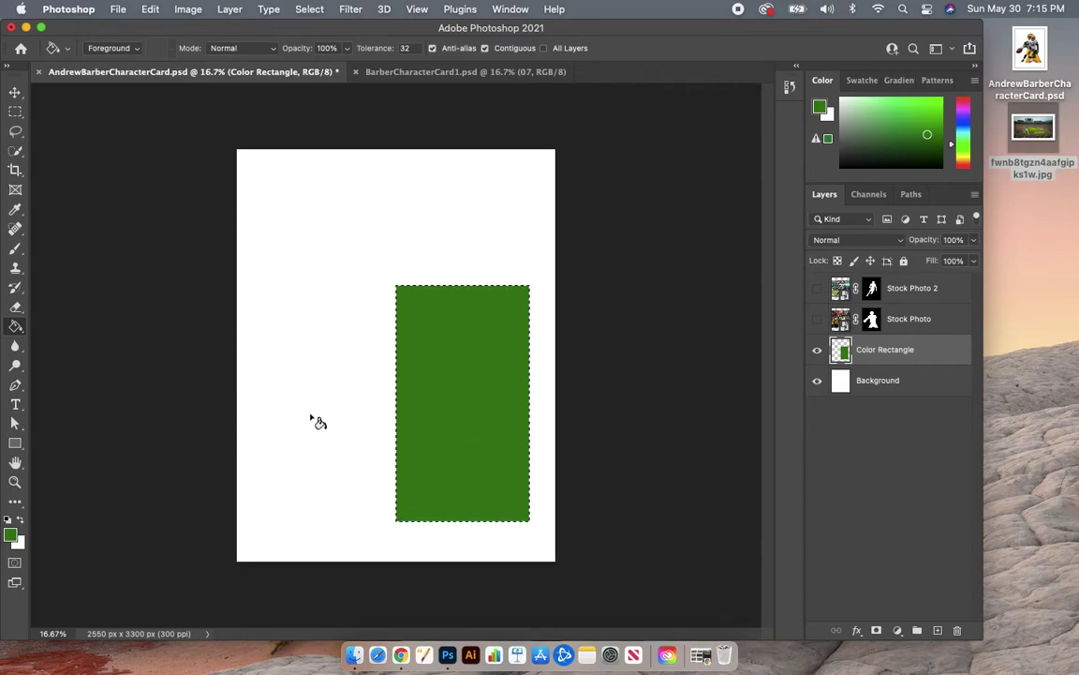
click(151, 10)
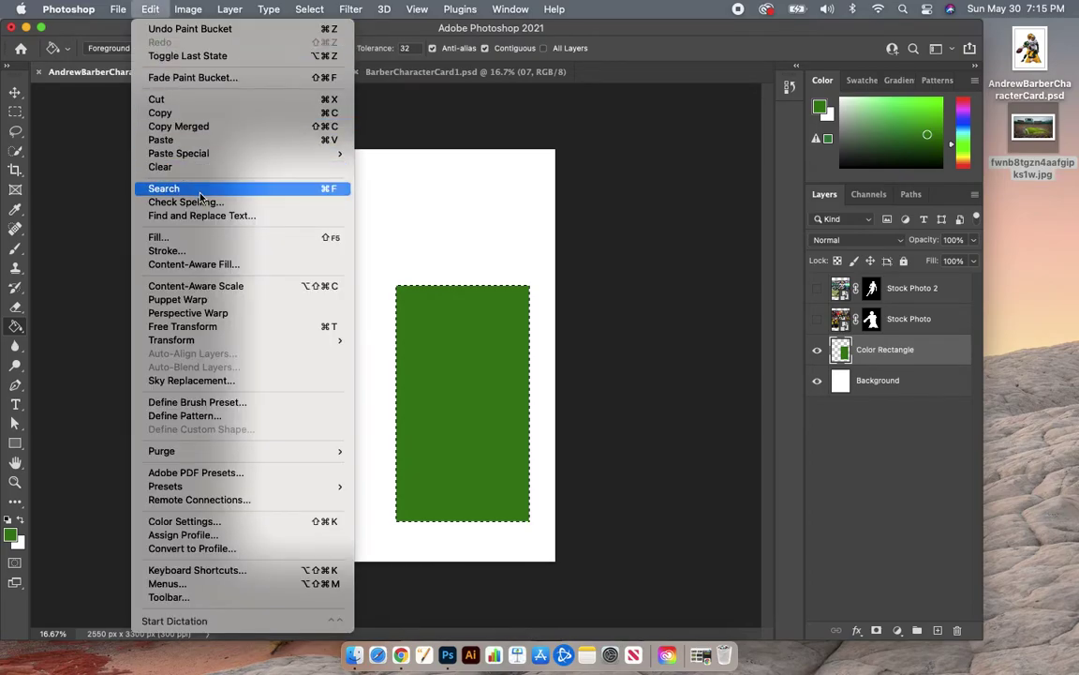
click(100, 350)
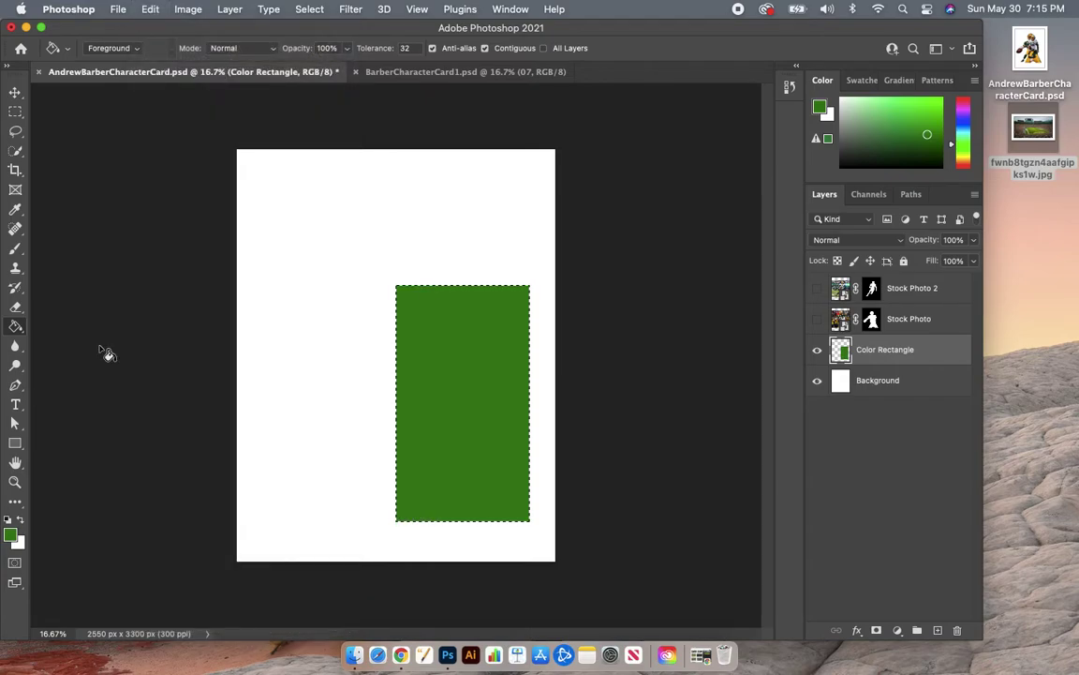
key(super+d)
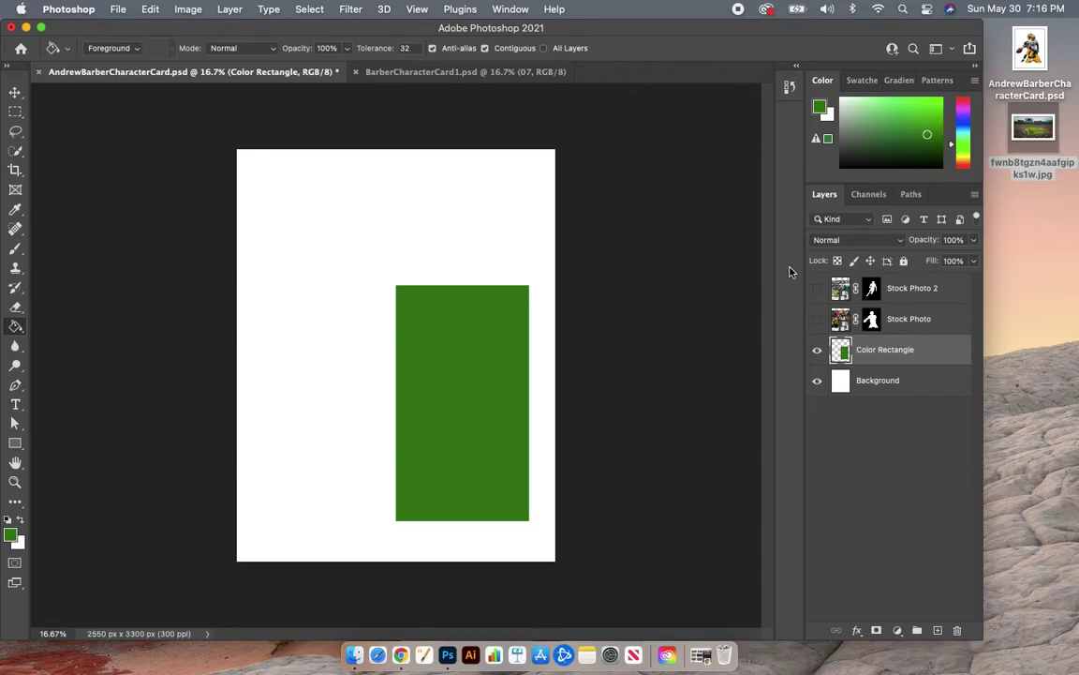
click(818, 320)
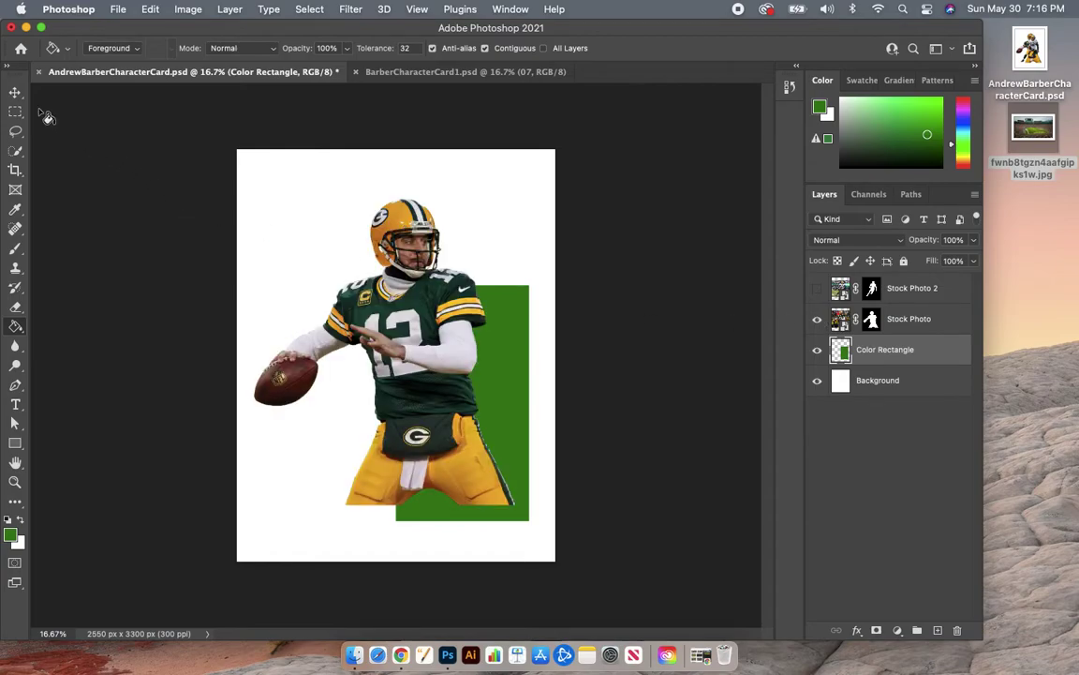
click(14, 93)
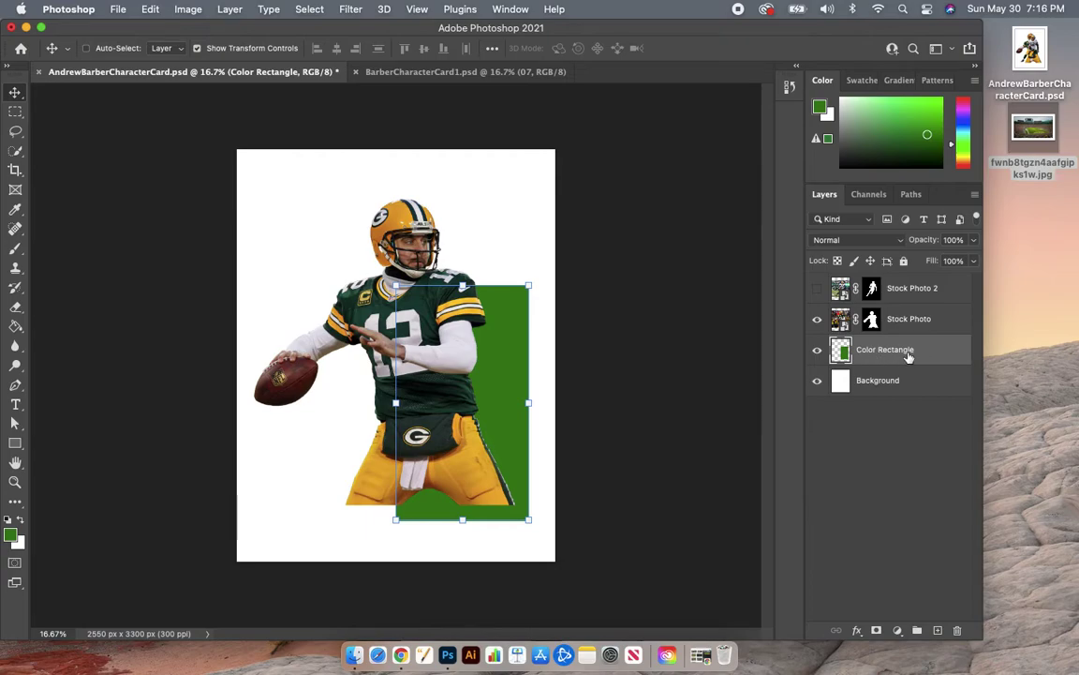
- Move the Stock Photo player down and scale it to about 77%, bottom aligned with the rectangle
click(920, 322)
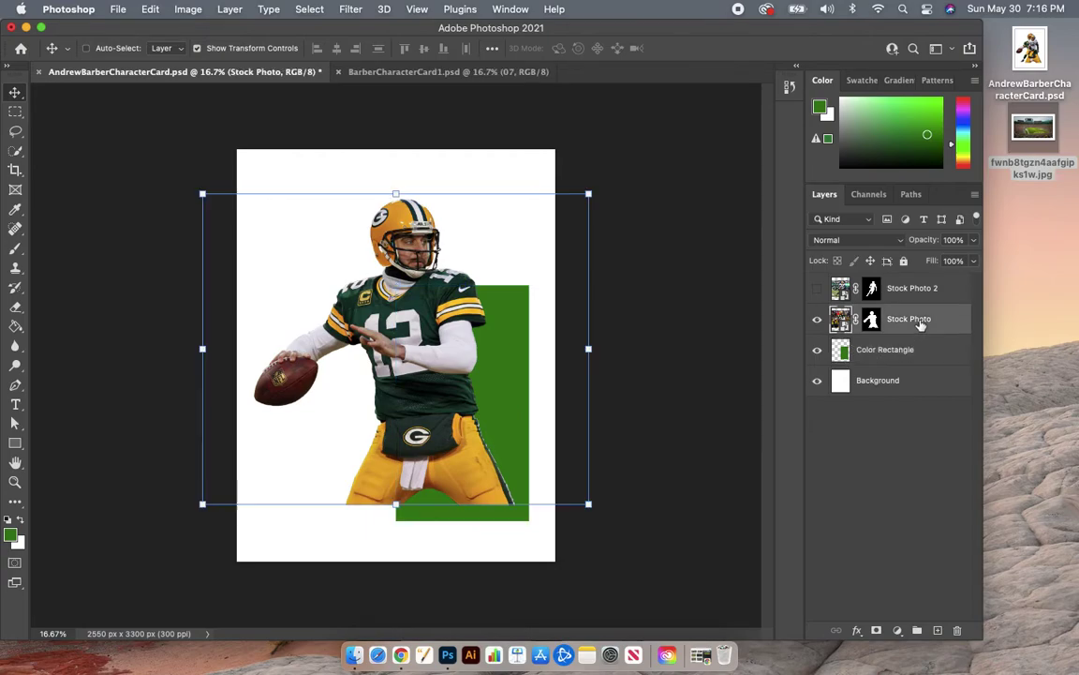
drag(410, 397, 429, 409)
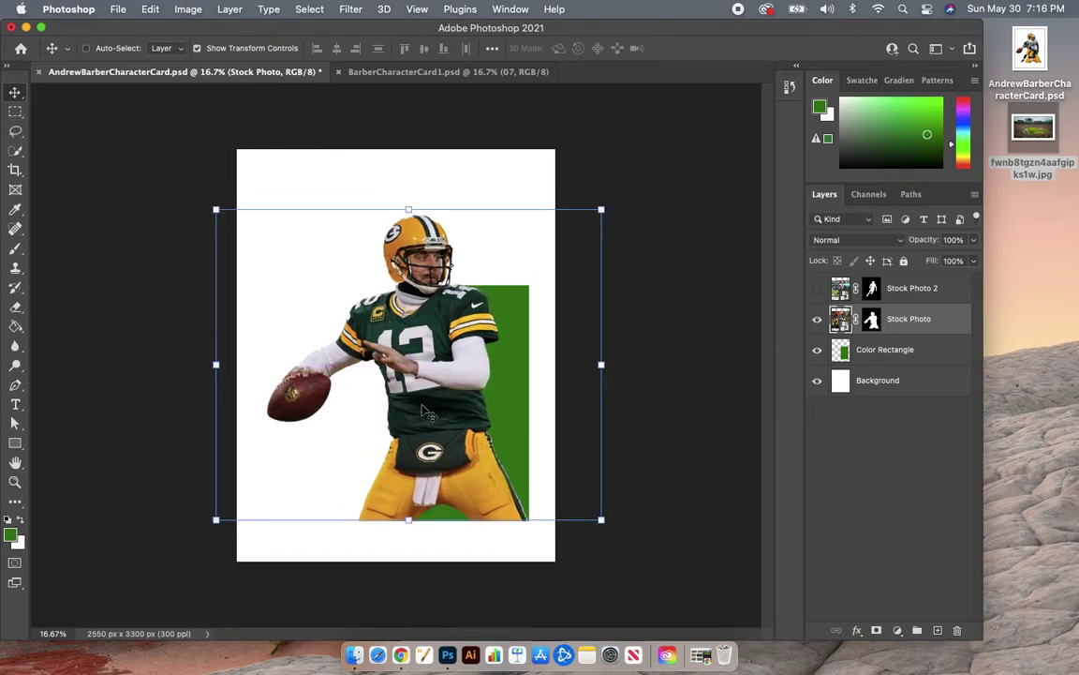
click(213, 208)
drag(213, 208, 317, 259)
drag(473, 378, 454, 382)
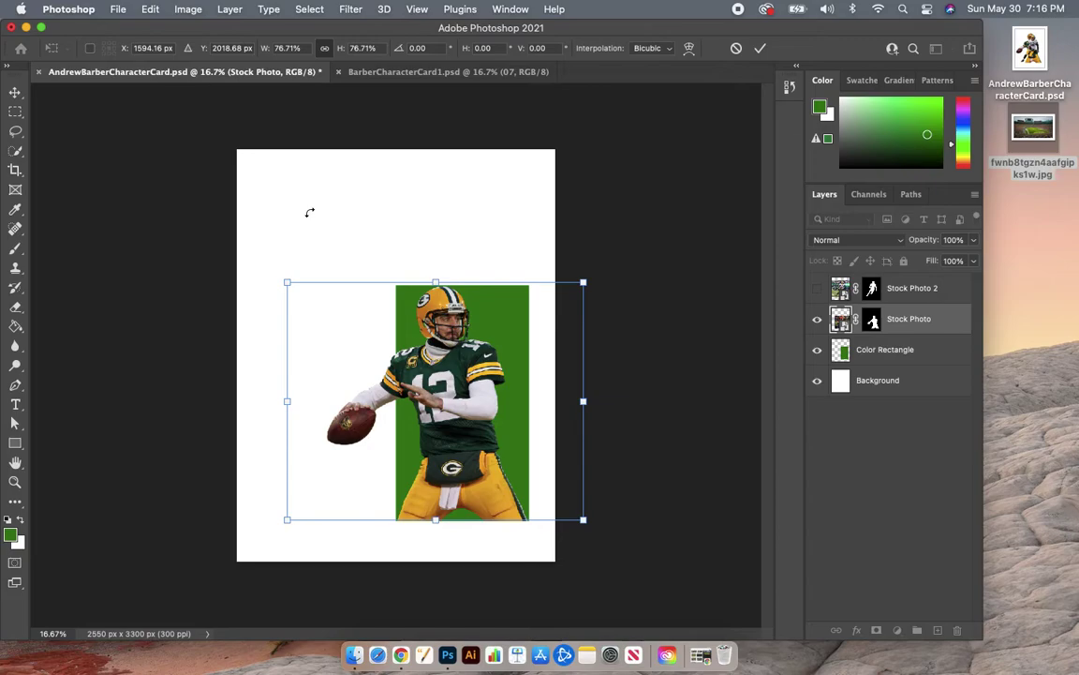
key(super+plus)
key(super+plus)
key(super+plus)
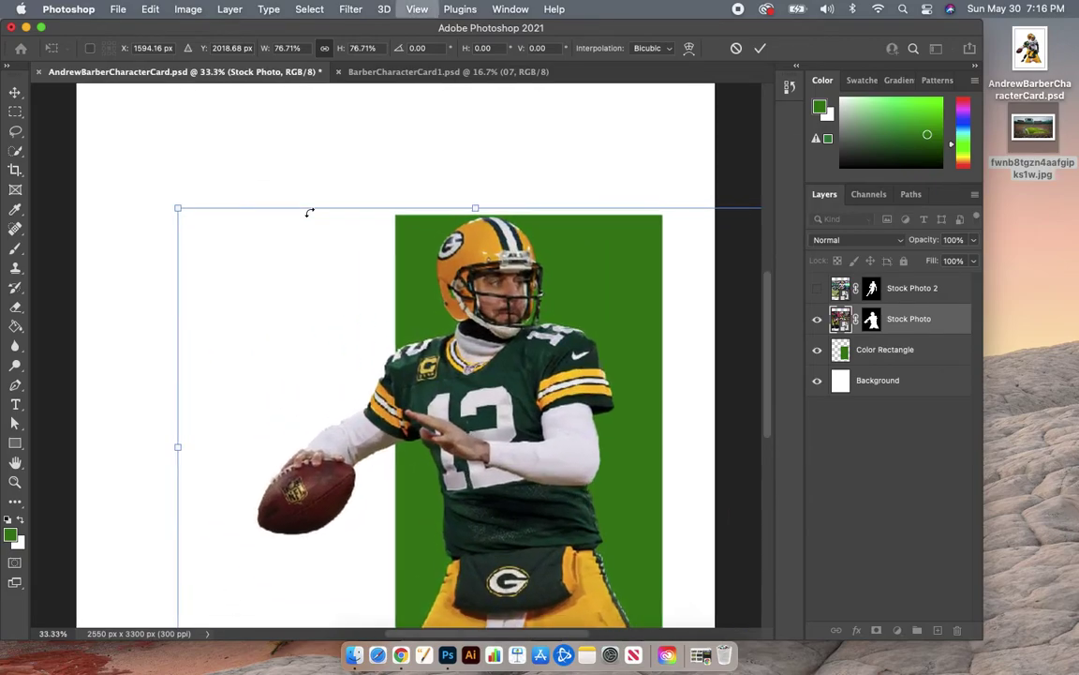
scroll(310, 216, down, 5)
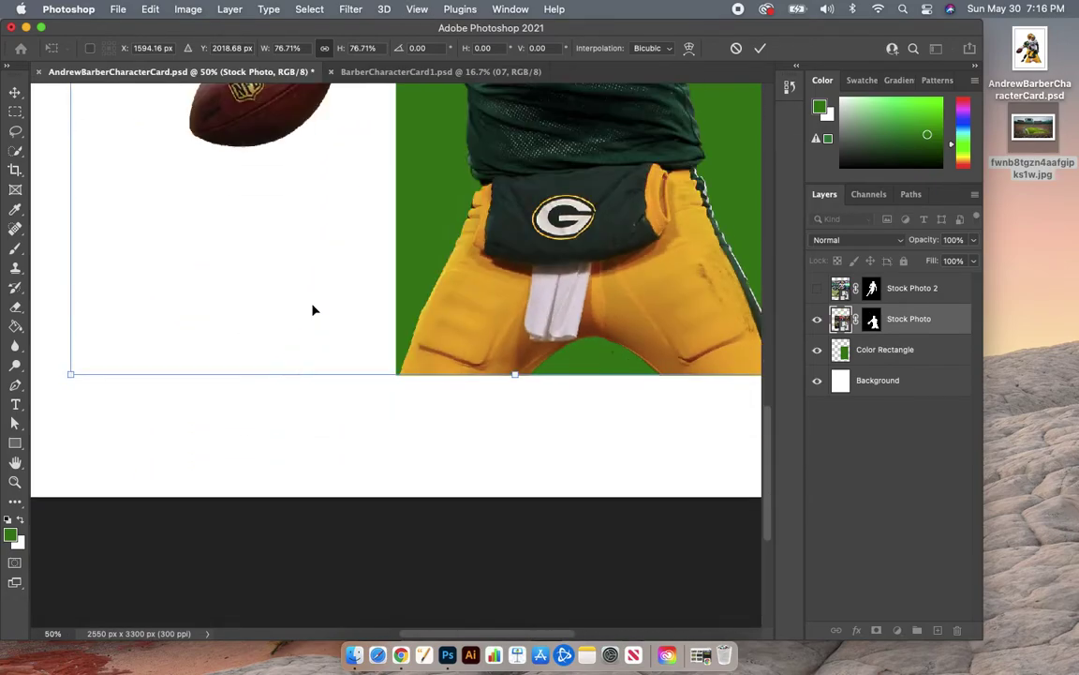
key(Return)
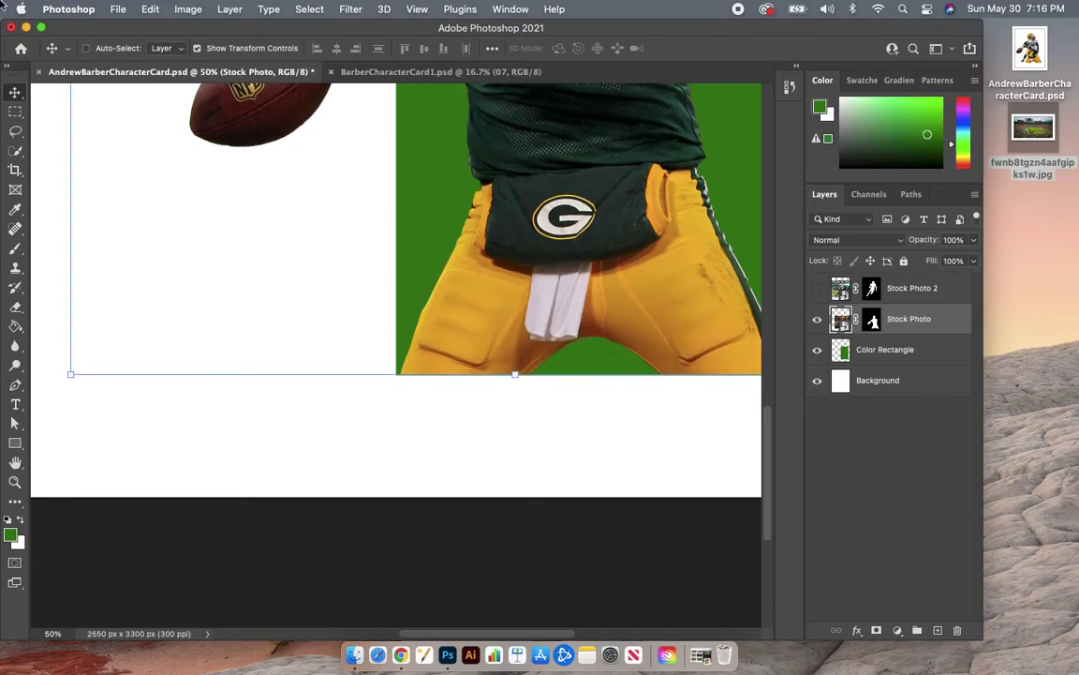
key(super+minus)
key(super+minus)
key(super+minus)
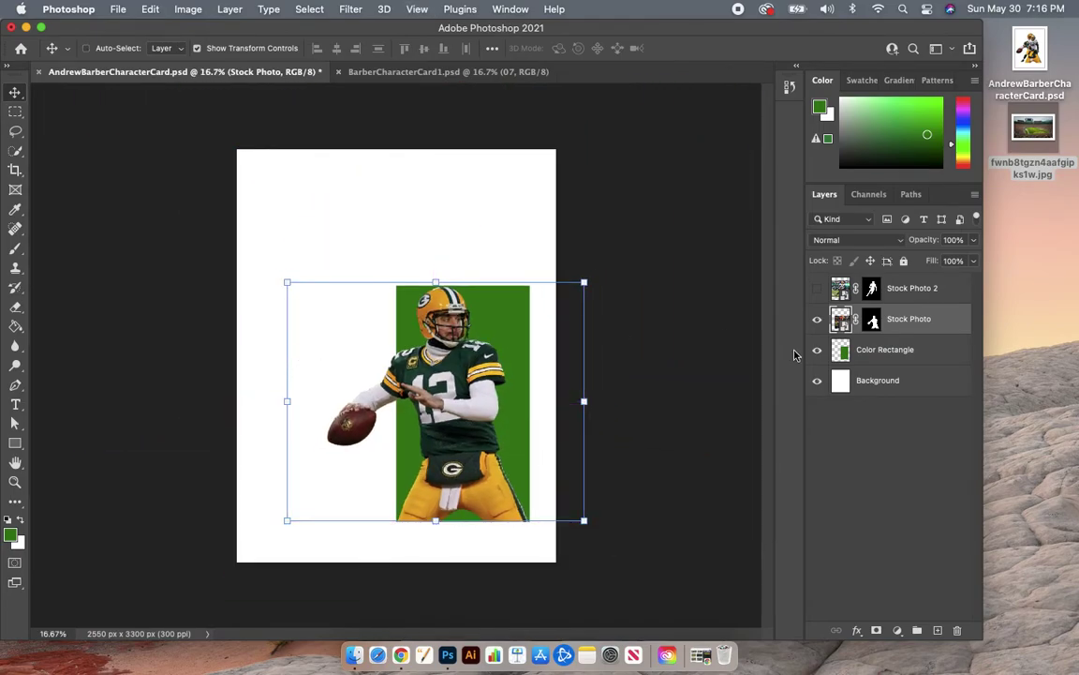
click(879, 380)
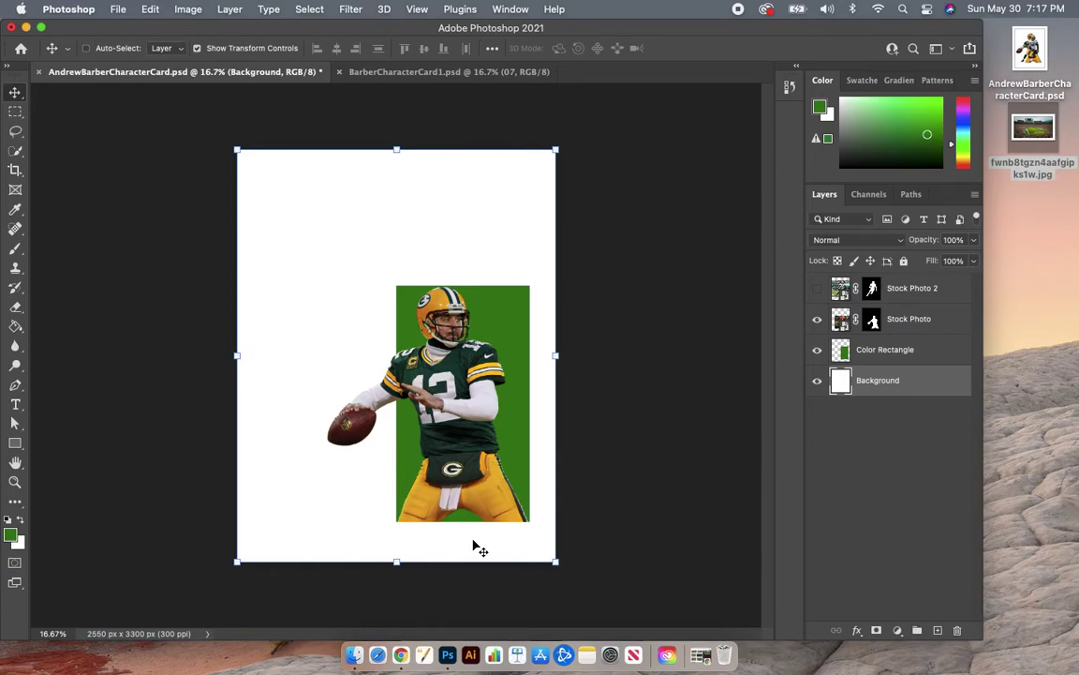
click(872, 350)
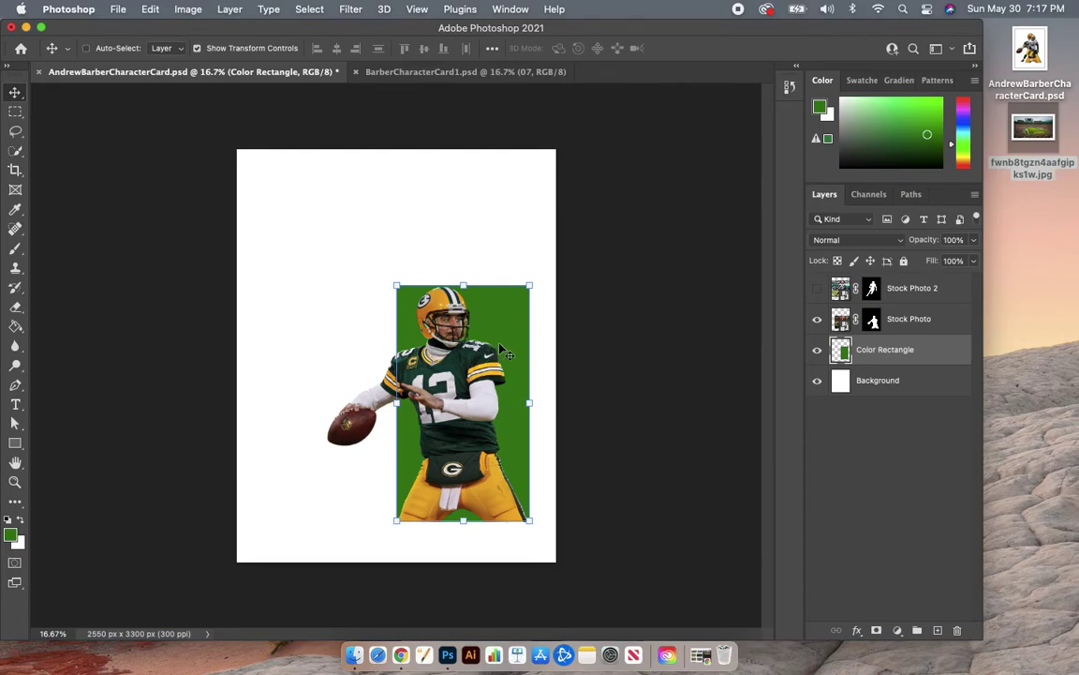
- Refill the rectangle with the eyedropper-sampled jersey green, then with a brighter green
key(i)
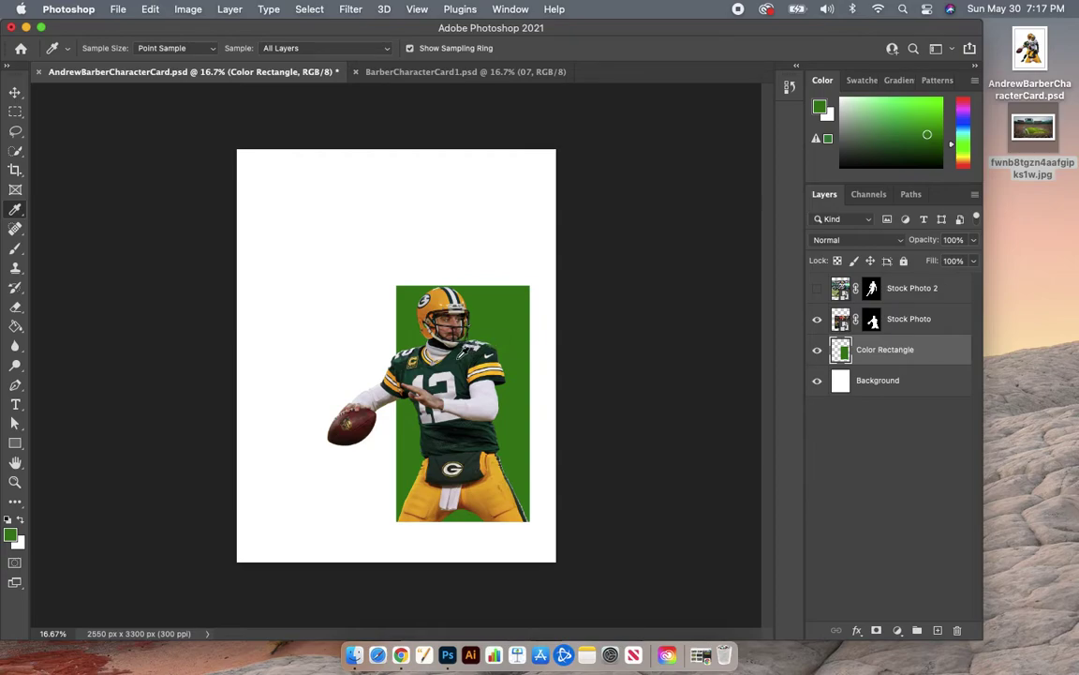
click(14, 208)
click(65, 207)
mouse_move(441, 361)
mouse_down()
mouse_move(455, 379)
mouse_move(456, 368)
mouse_up()
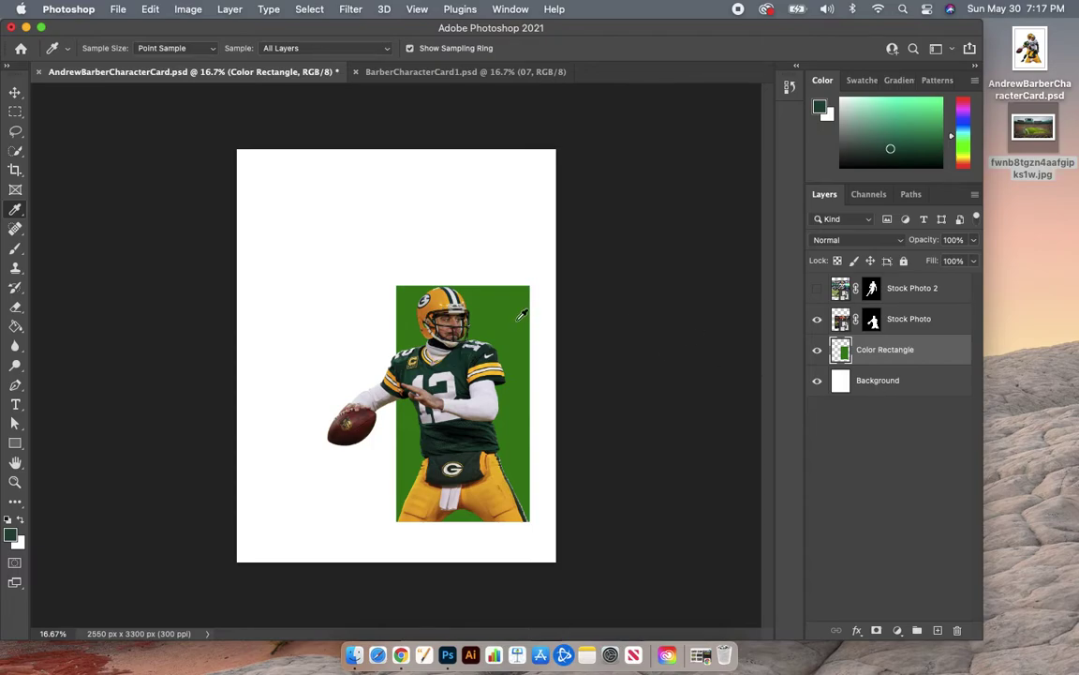
key(g)
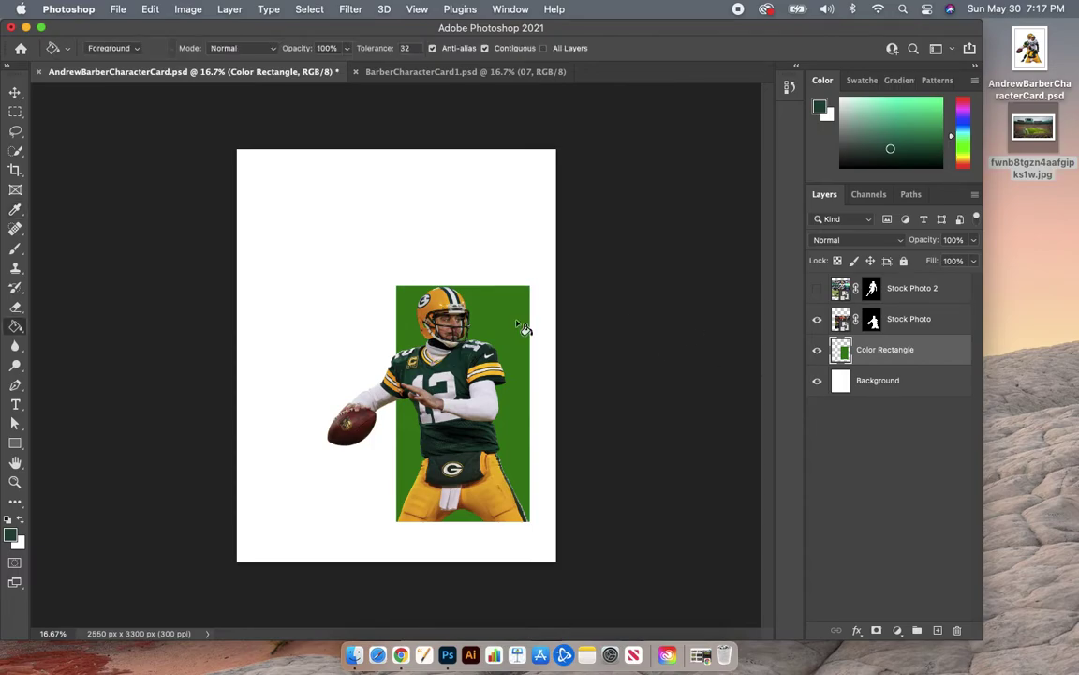
click(514, 322)
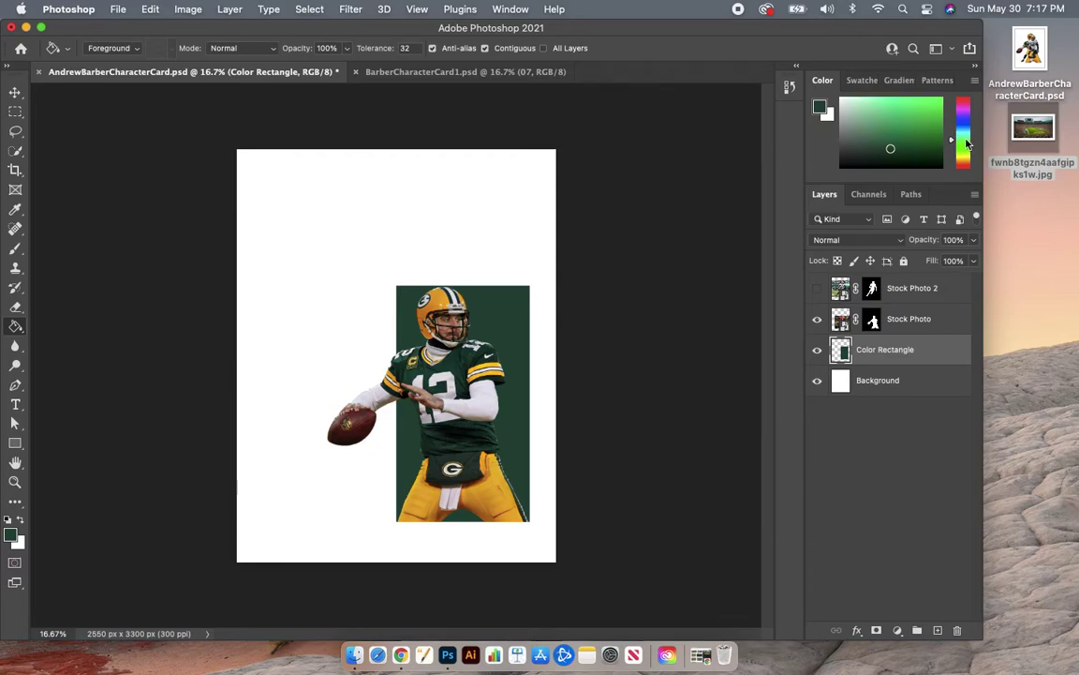
click(905, 143)
click(466, 340)
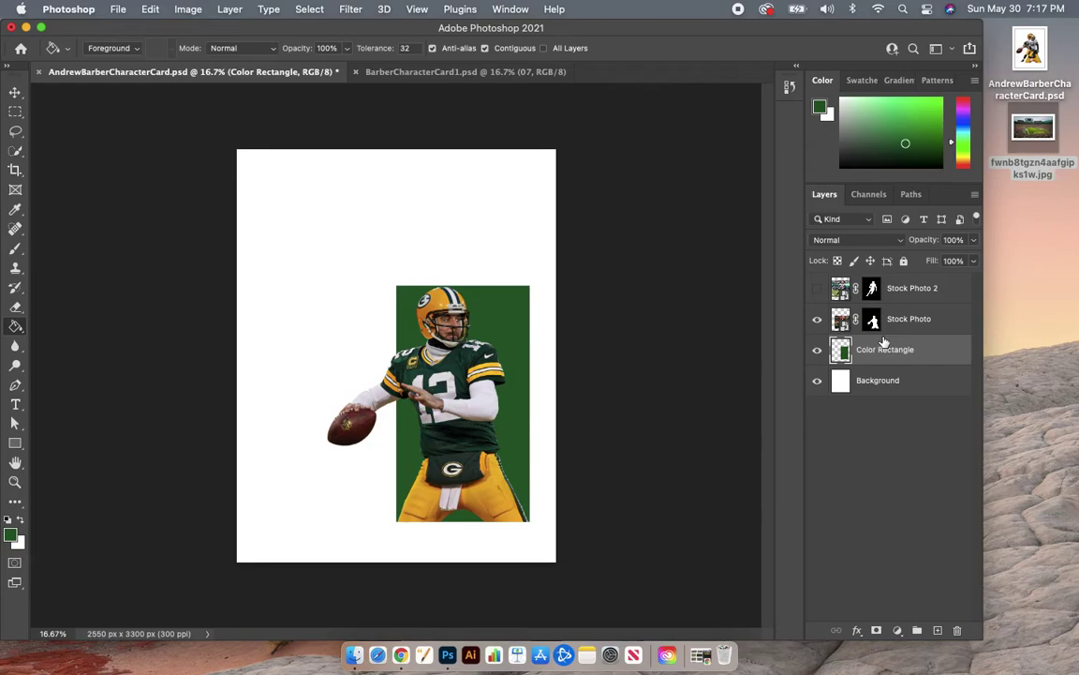
- Show Stock Photo 2 and move the white-jersey player up and to the left
click(817, 318)
click(818, 349)
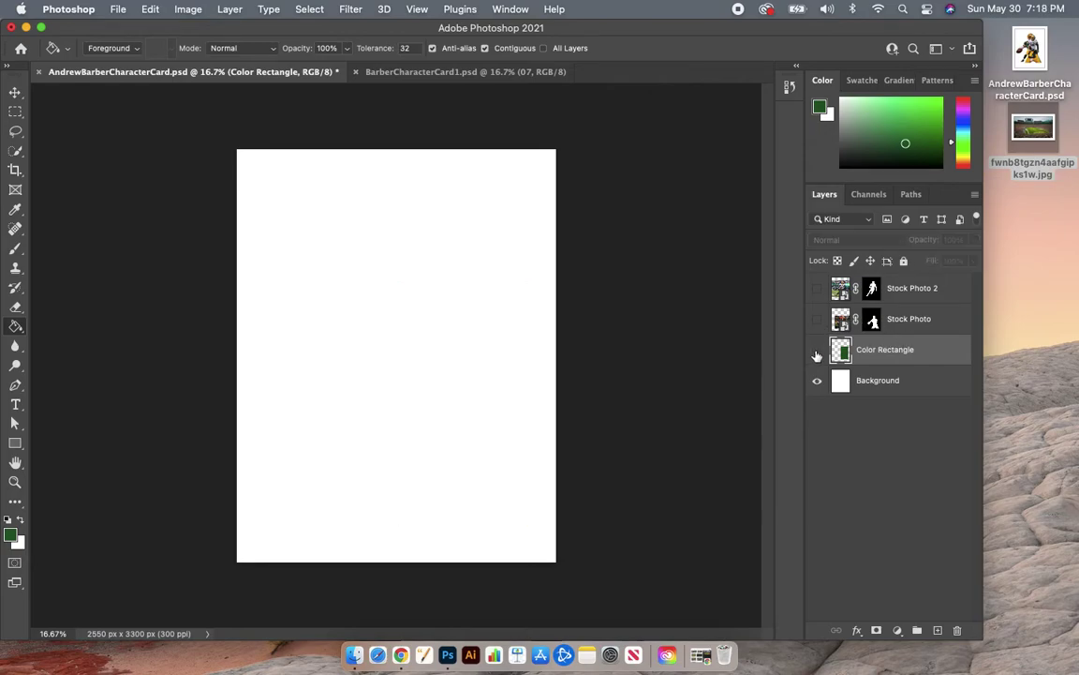
click(818, 318)
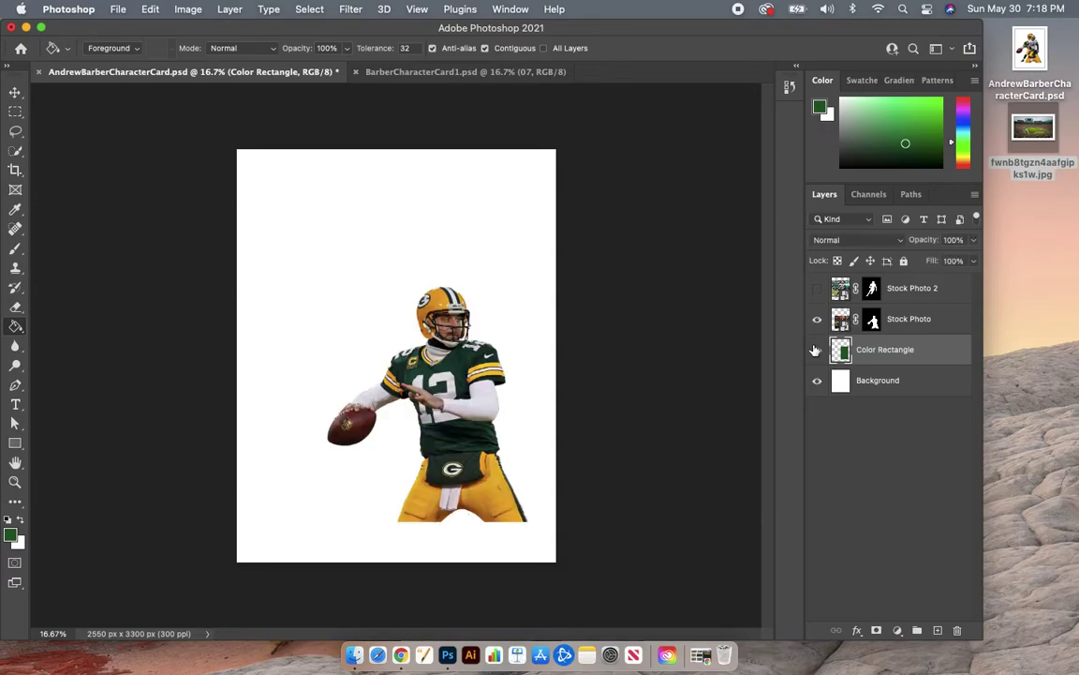
click(817, 350)
click(817, 287)
click(908, 290)
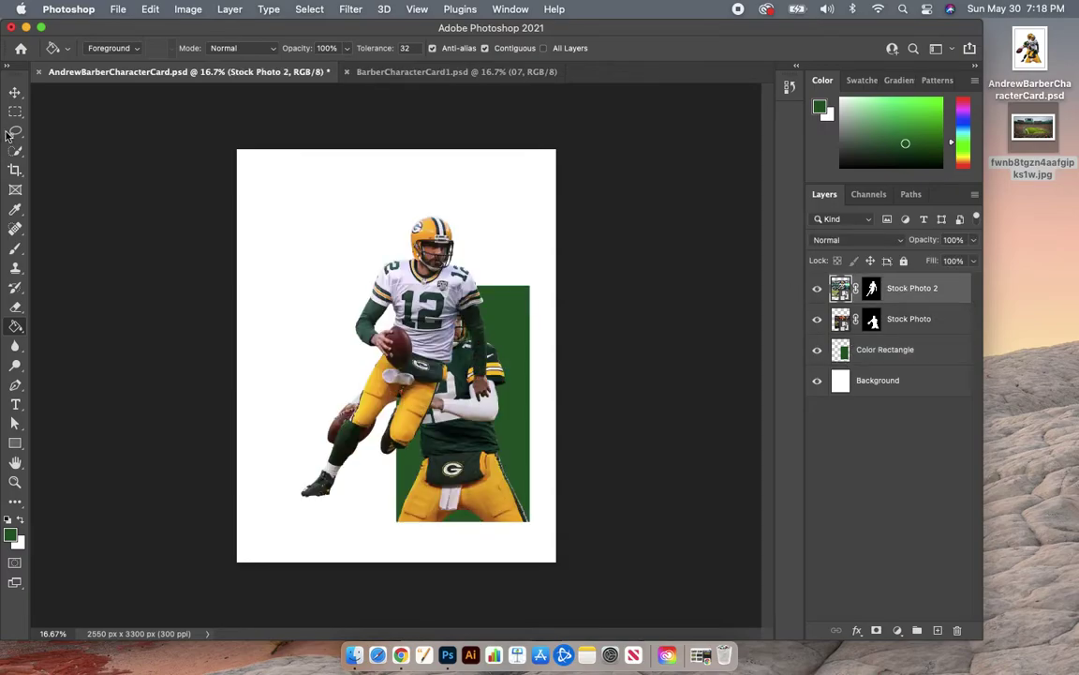
click(16, 93)
drag(404, 300, 357, 276)
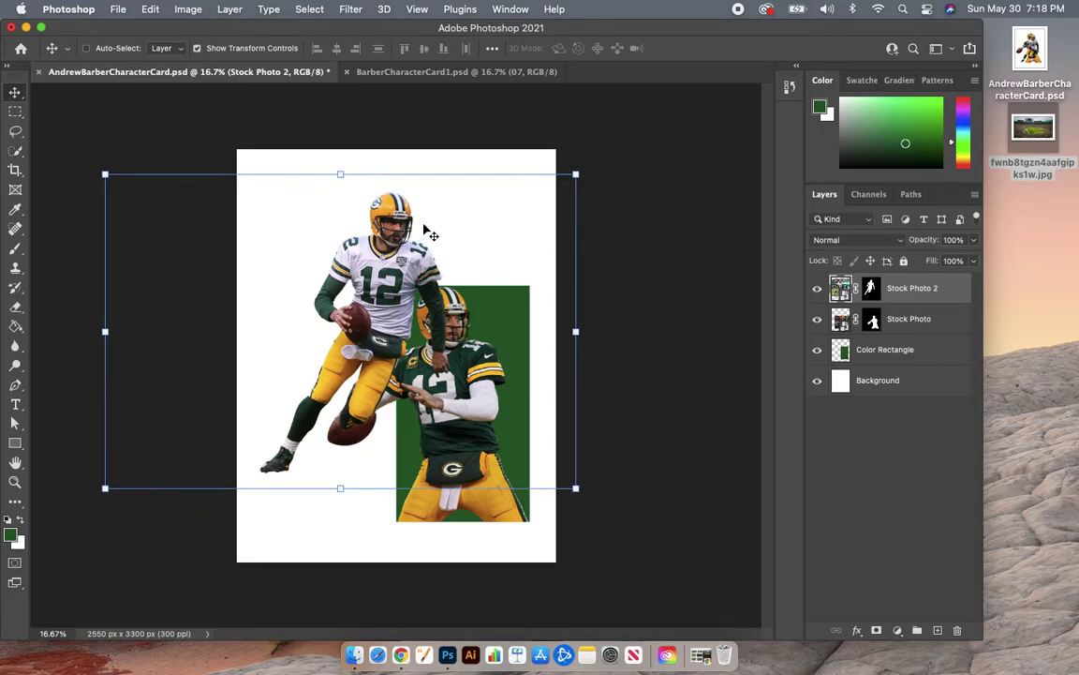
click(151, 9)
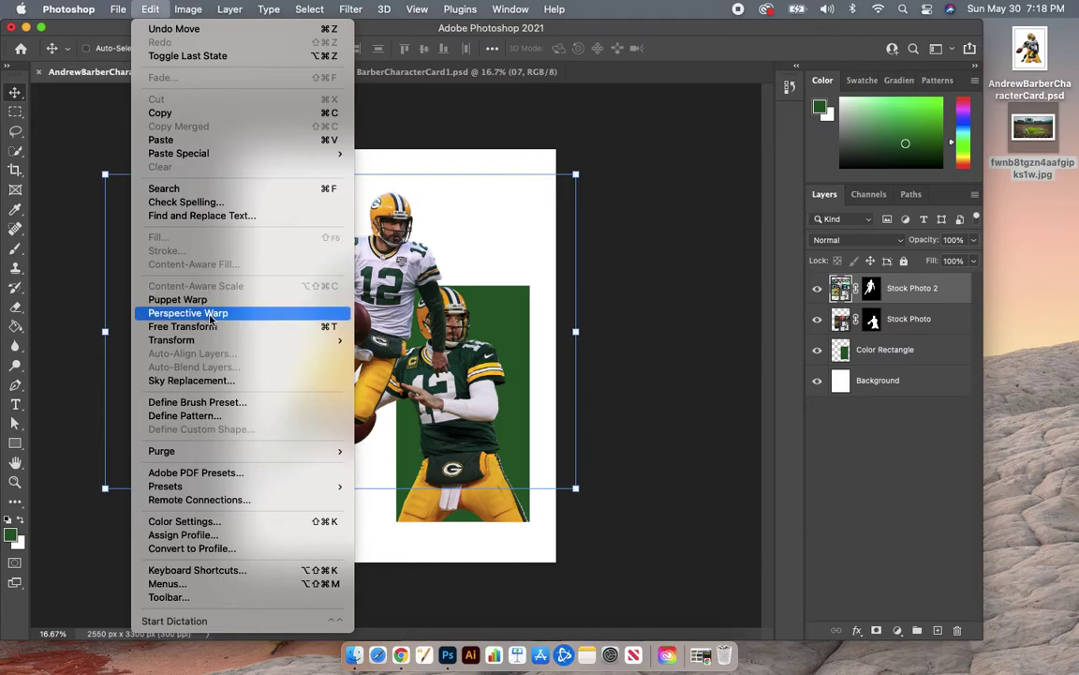
- Try and undo a horizontal flip of Stock Photo 2, then drag it right over the other player
mouse_move(241, 340)
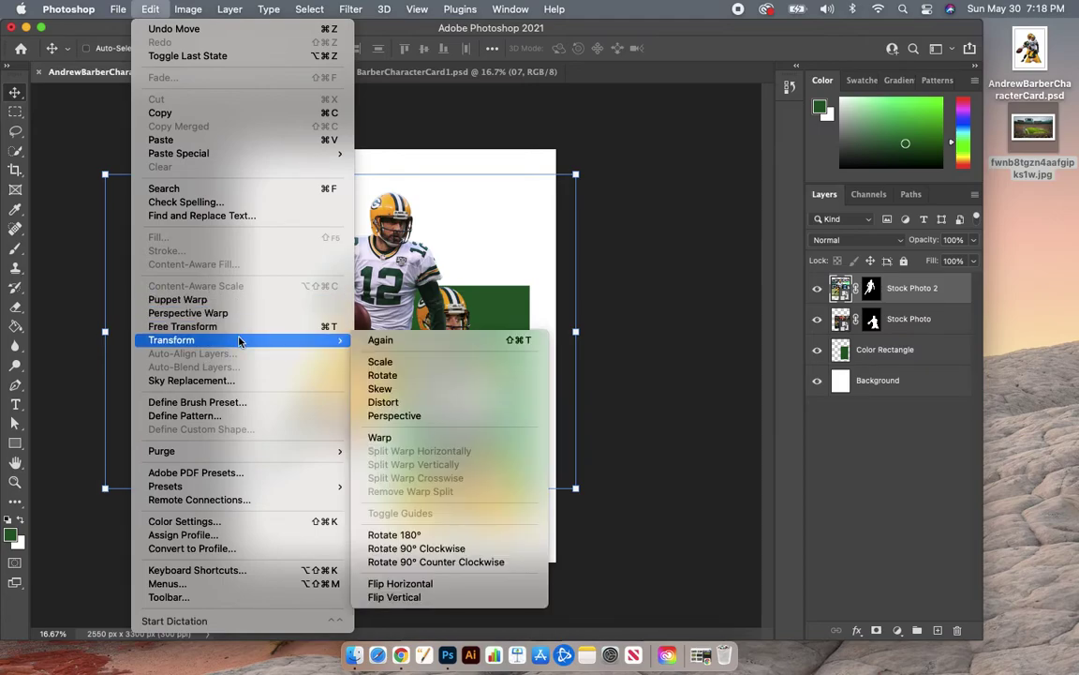
click(427, 585)
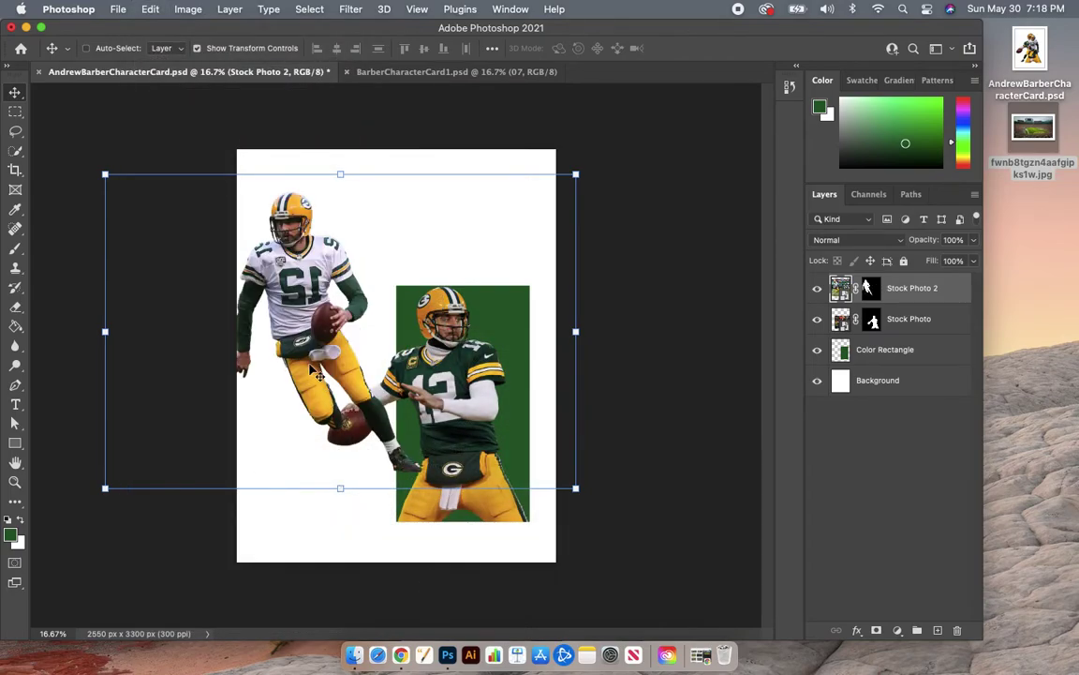
drag(313, 369, 340, 366)
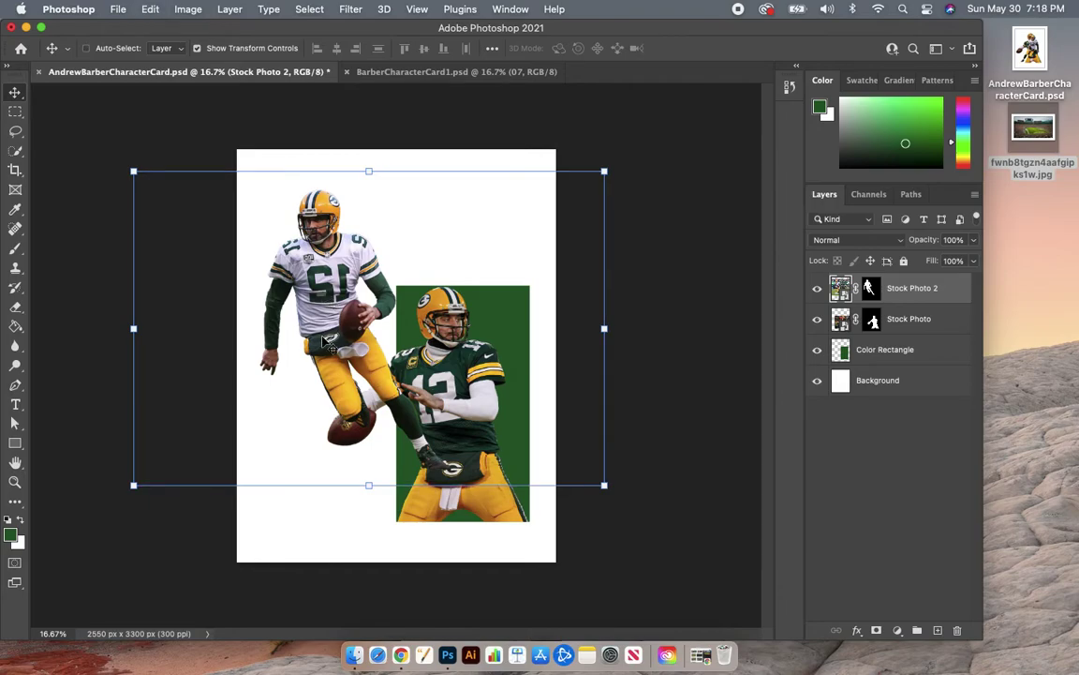
key(super+z)
key(super+z)
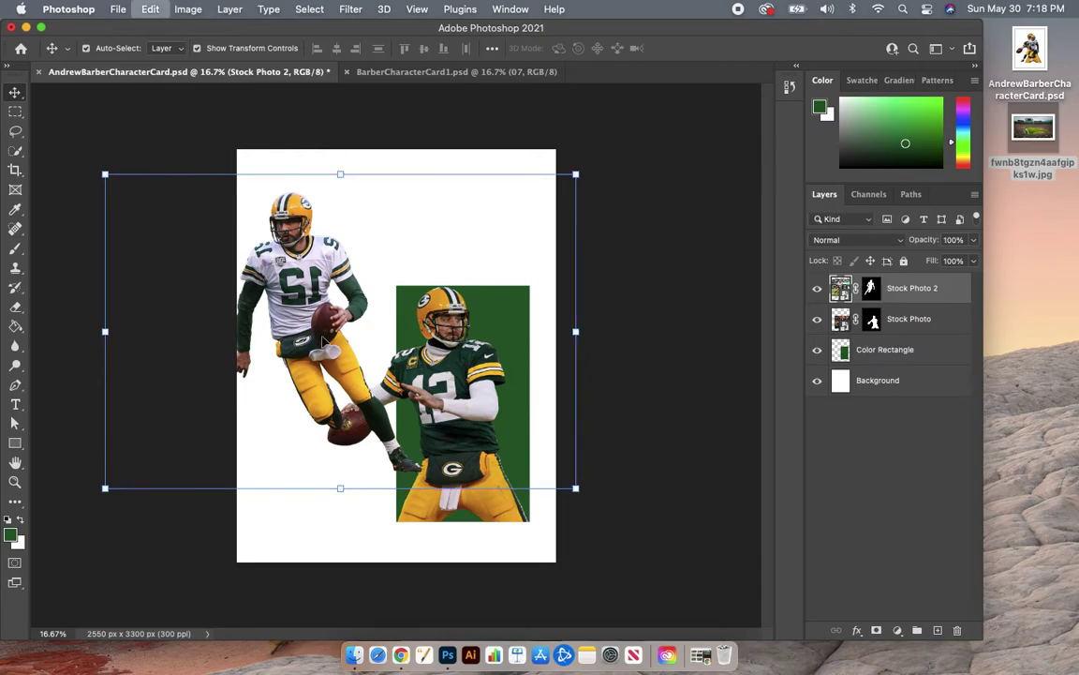
drag(393, 286, 489, 310)
click(892, 320)
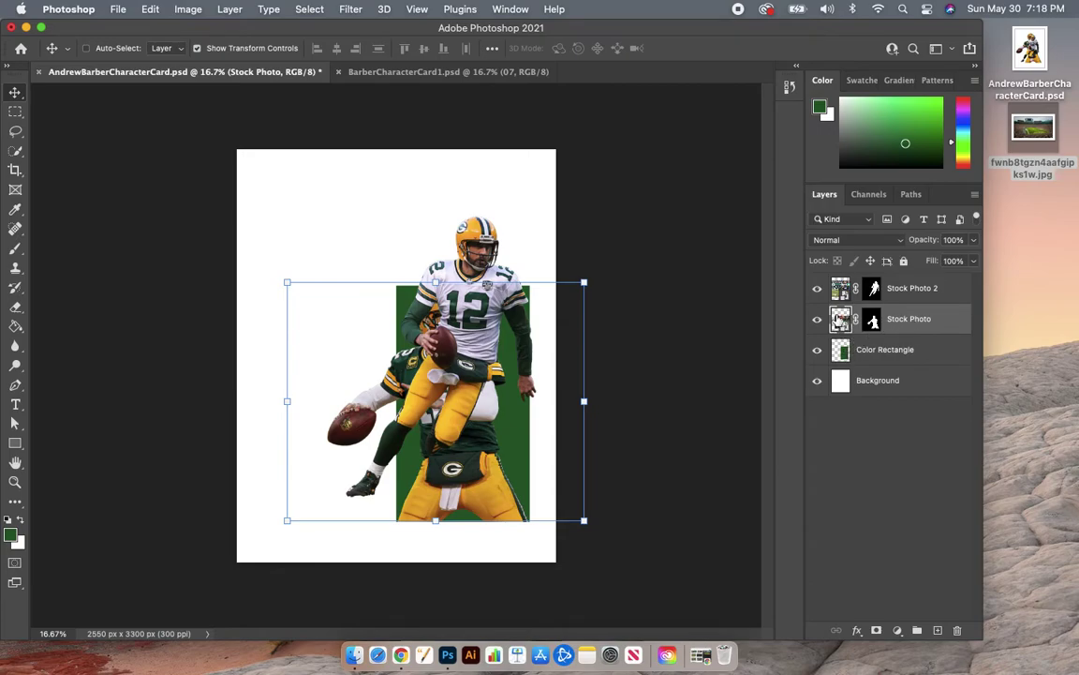
- Move the green rectangle and green-jersey player left together, and raise the white-jersey player
shift+click(883, 353)
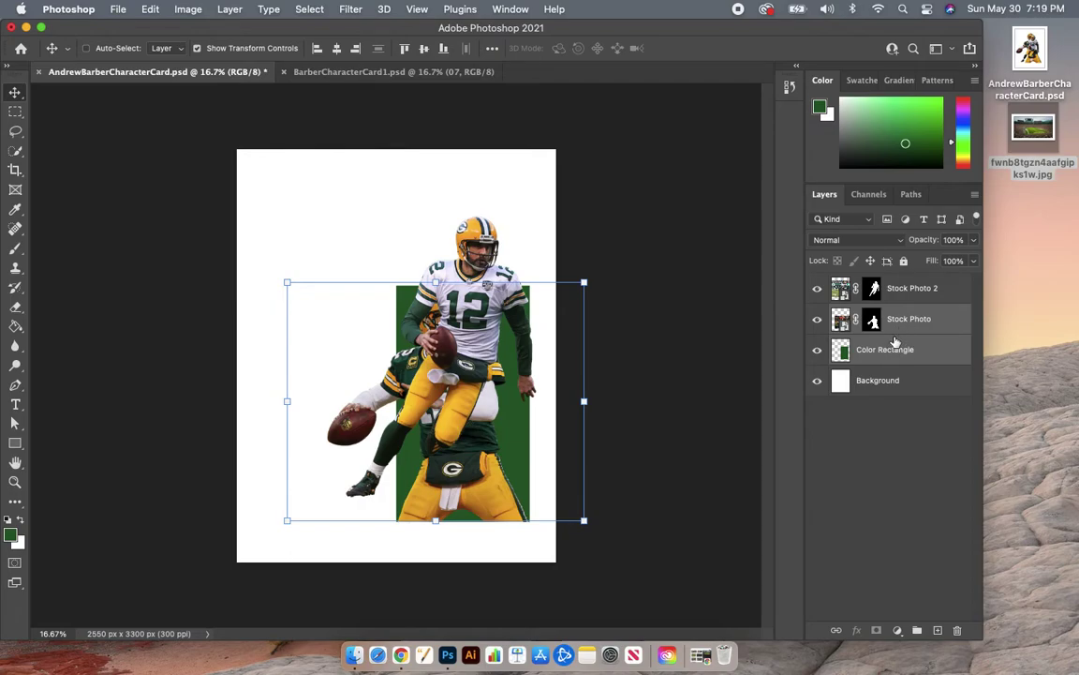
drag(459, 410, 409, 442)
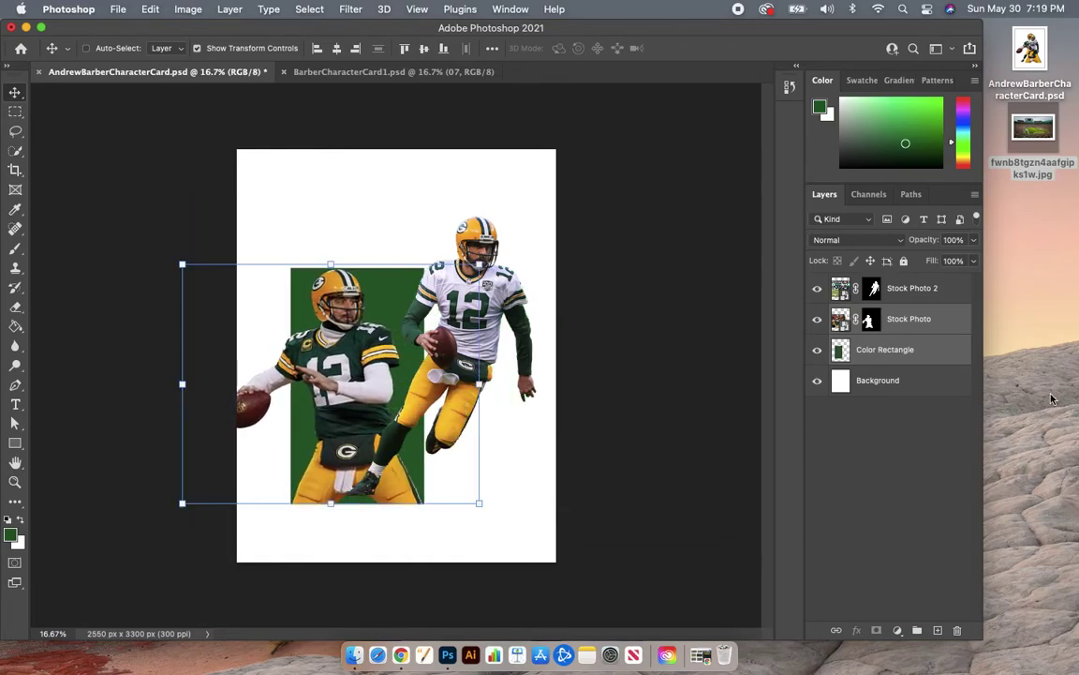
click(911, 287)
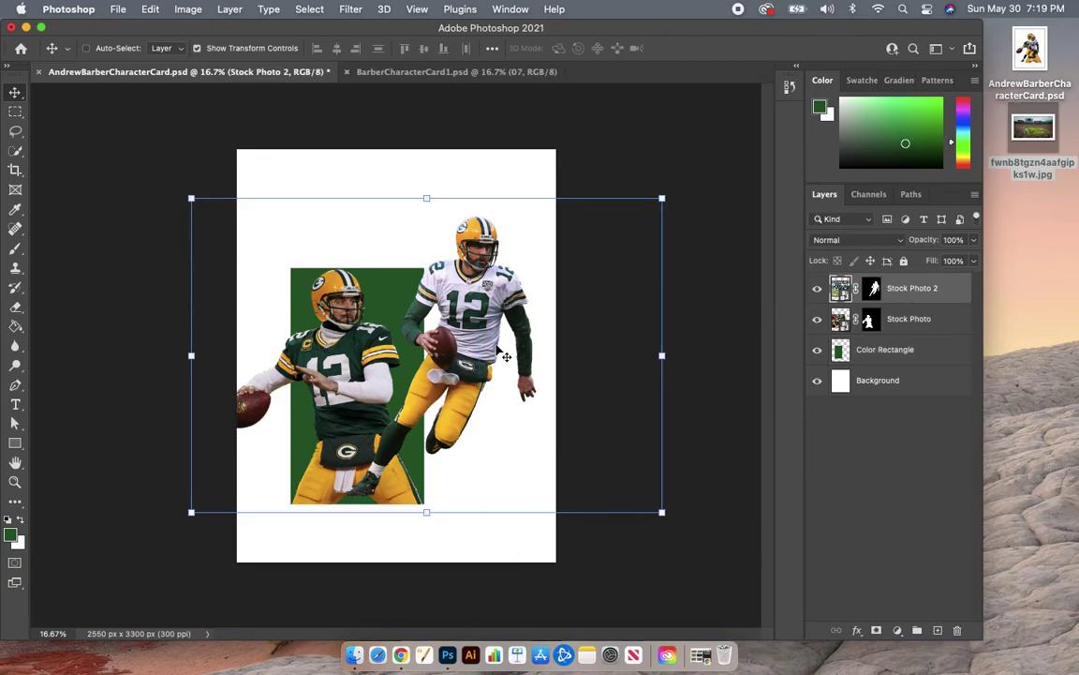
drag(506, 356, 493, 295)
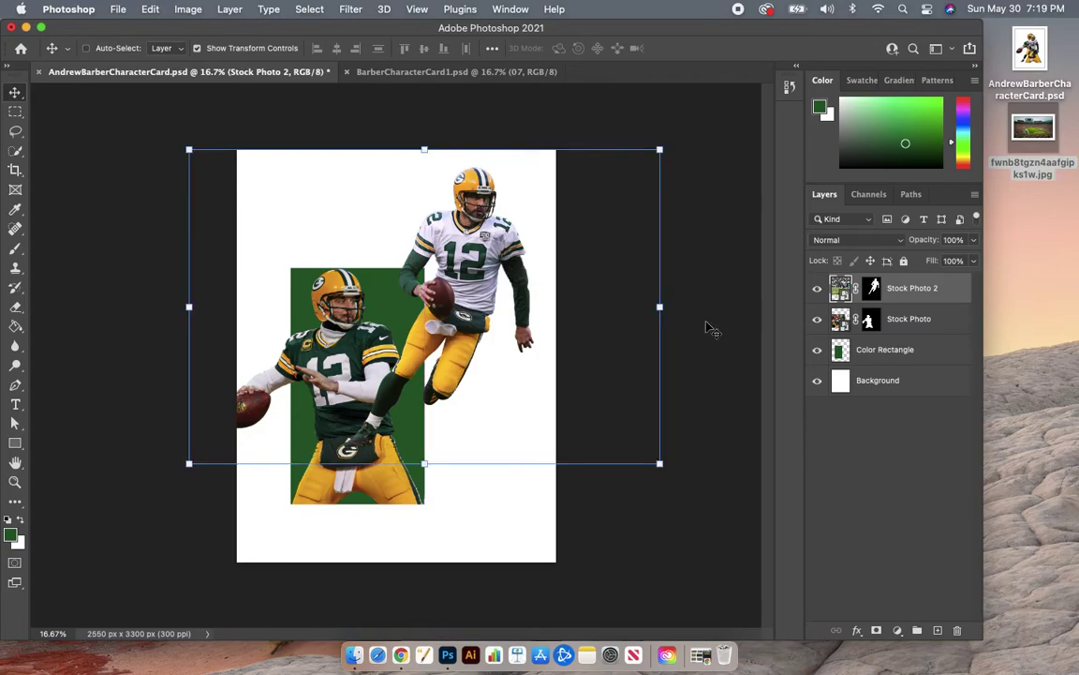
- Put Stock Photo 2 at the top of the layer stack and fine-tune its position
drag(918, 299, 916, 366)
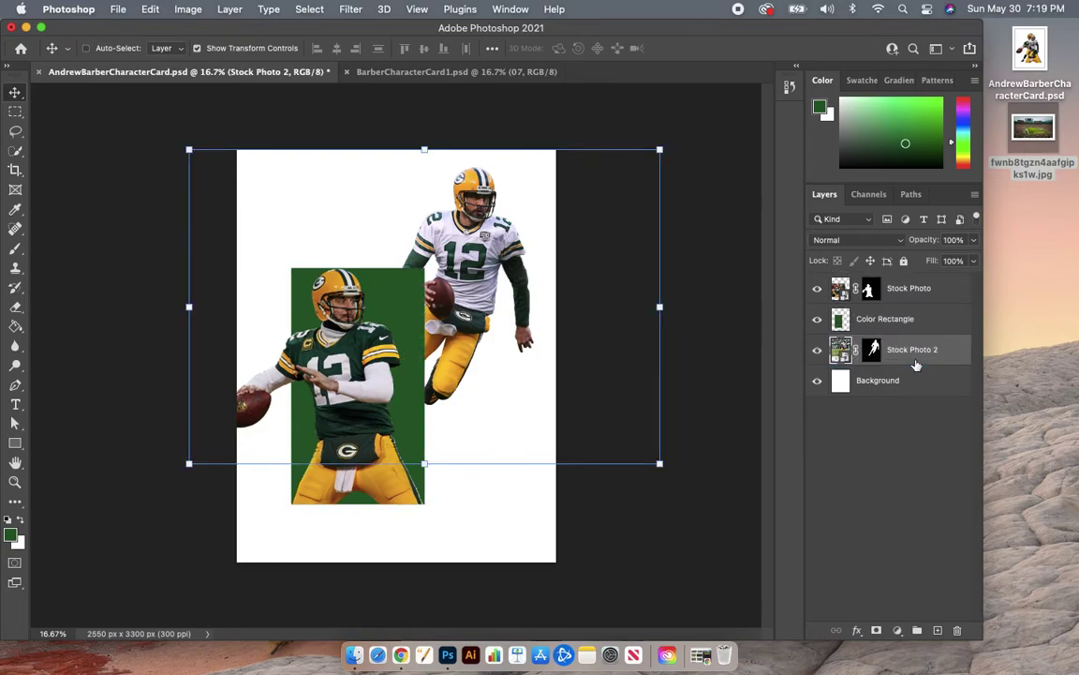
drag(907, 289, 901, 280)
drag(474, 328, 483, 339)
drag(473, 294, 461, 282)
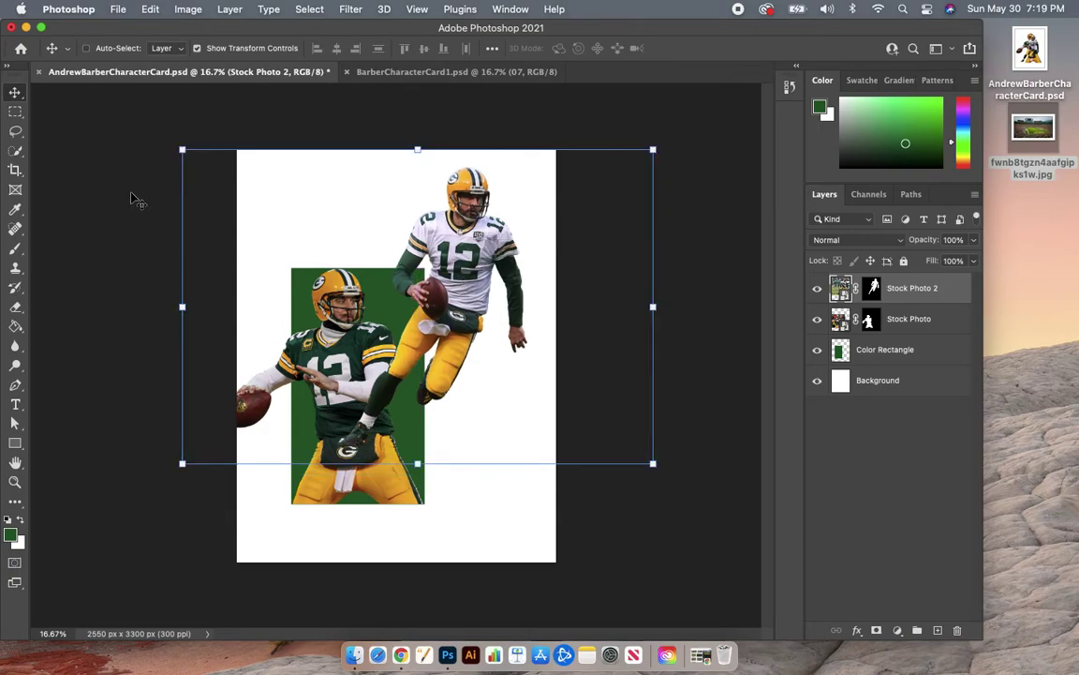
click(15, 110)
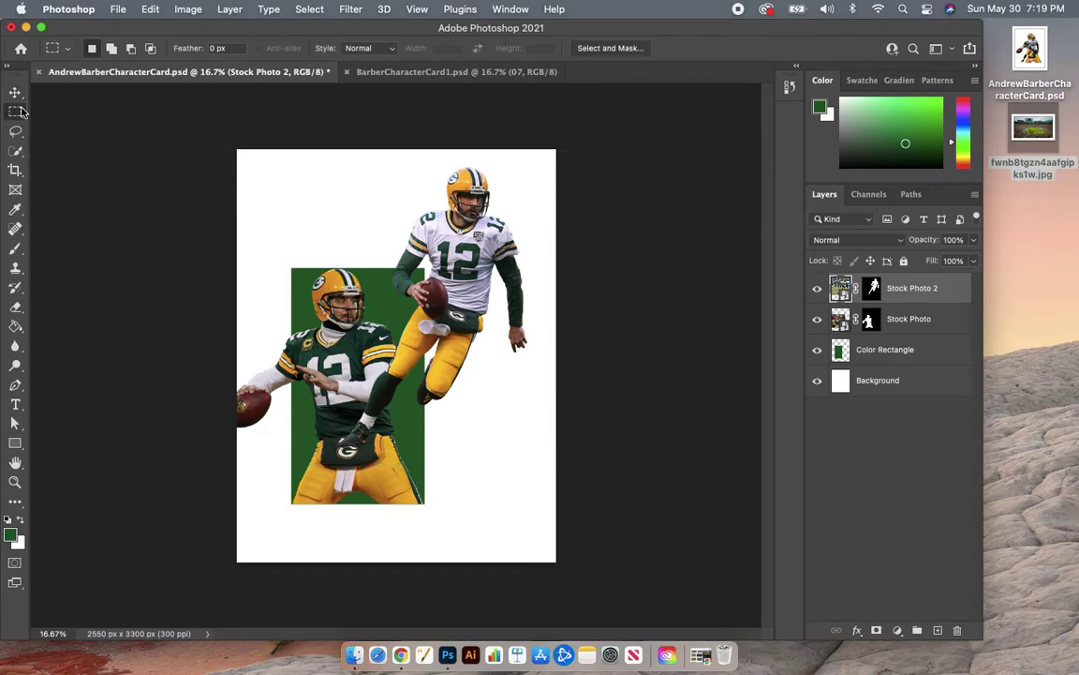
- Add an empty Layer 1 below Stock Photo 2 and drag the stadium jpg onto the card
click(938, 630)
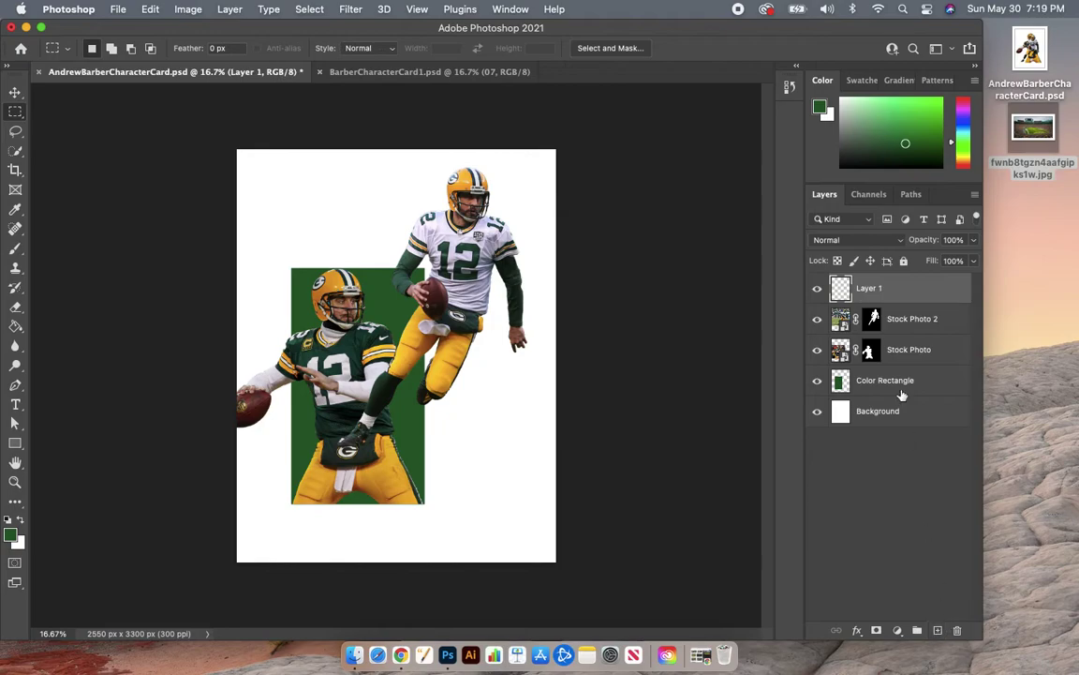
drag(888, 292, 889, 326)
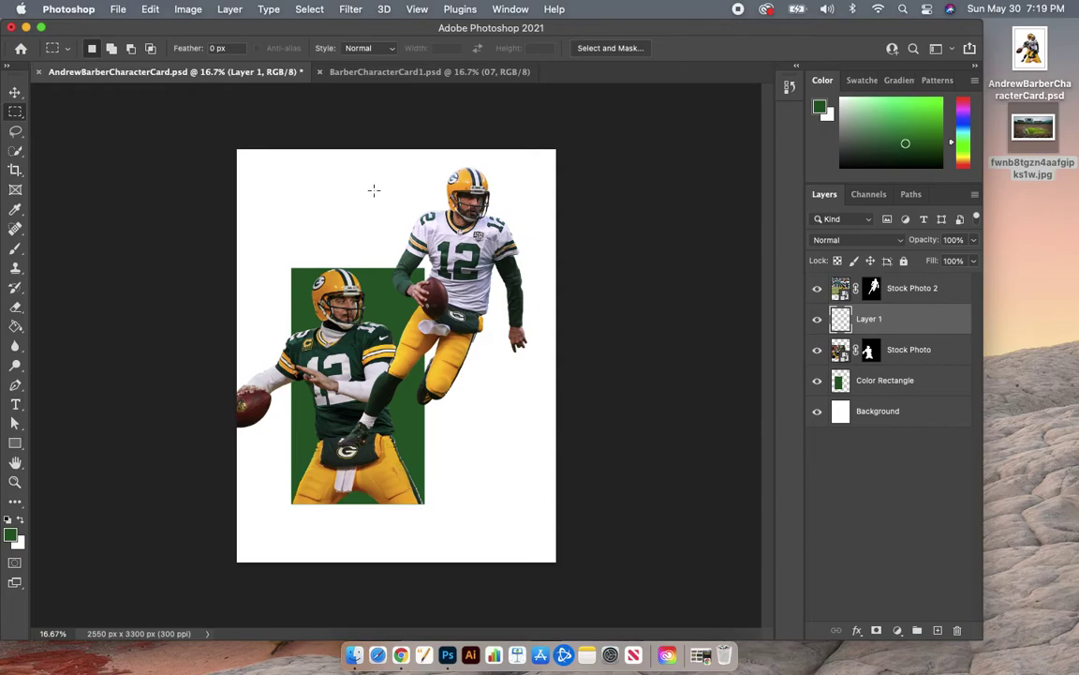
drag(373, 189, 522, 454)
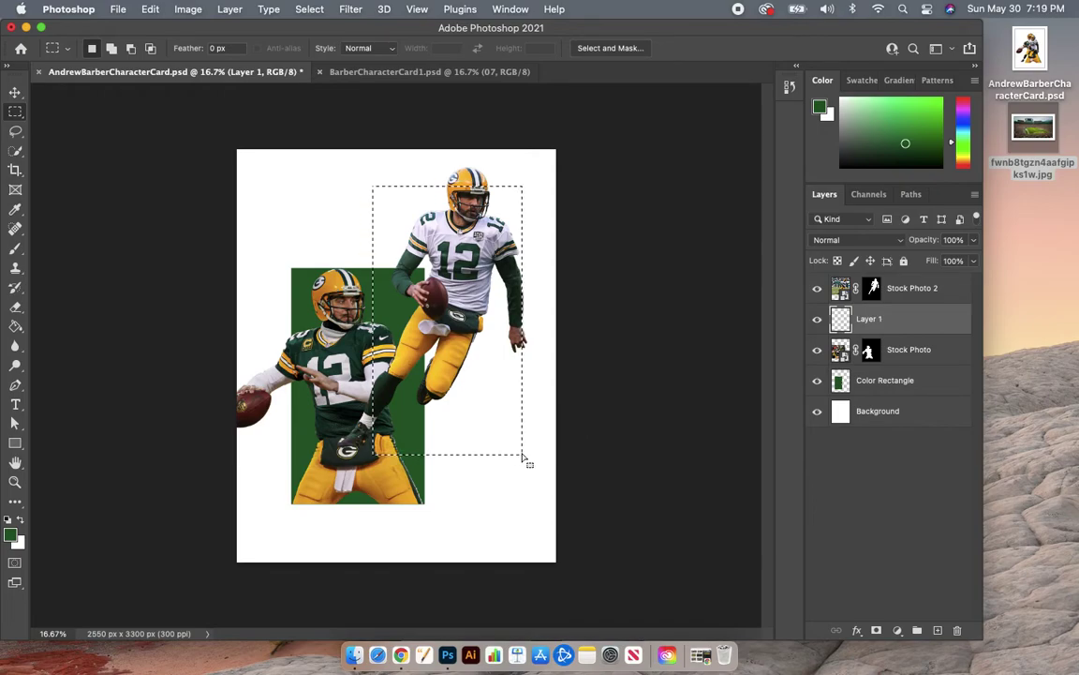
click(503, 492)
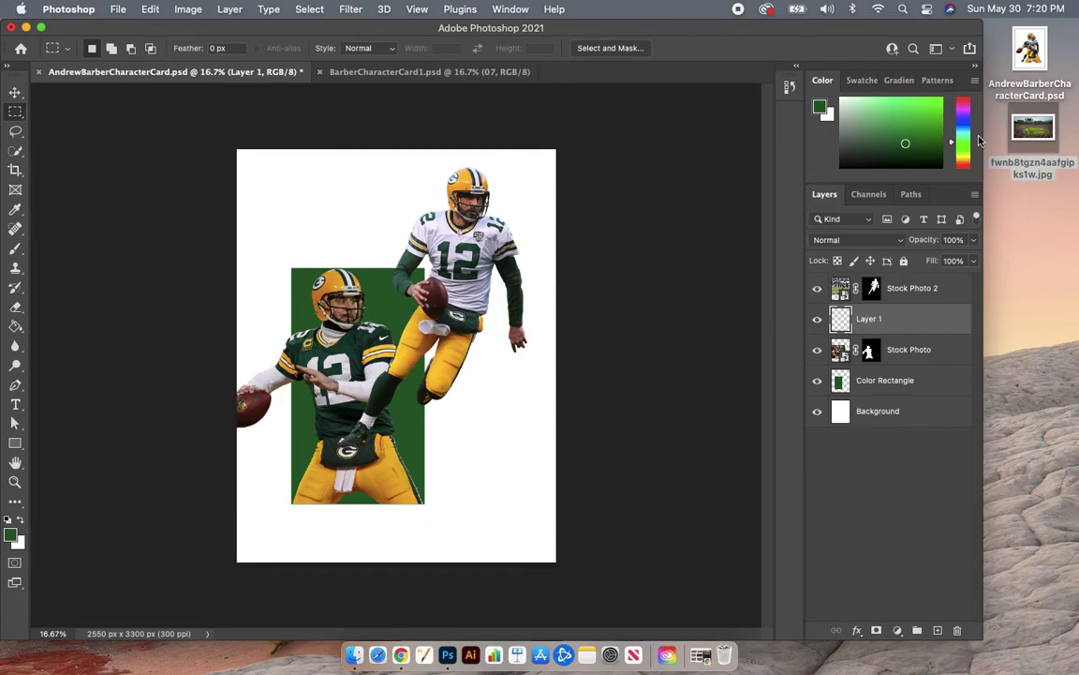
drag(1030, 136, 417, 298)
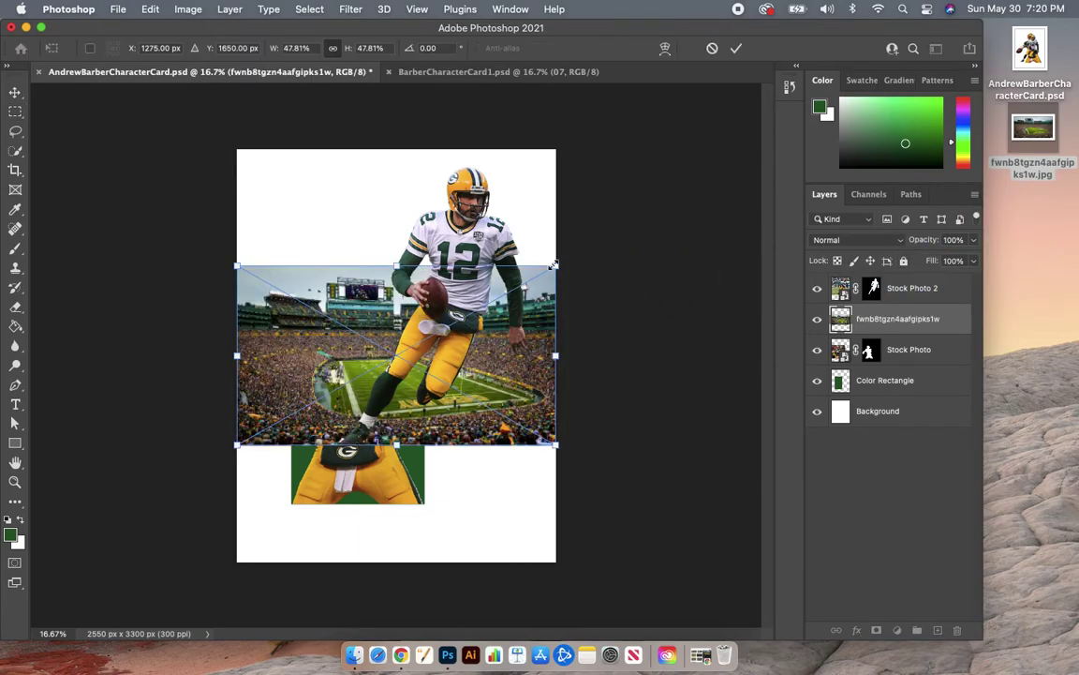
- Enlarge the stadium photo over the card's upper area and nudge it slightly left and down
drag(555, 265, 831, 109)
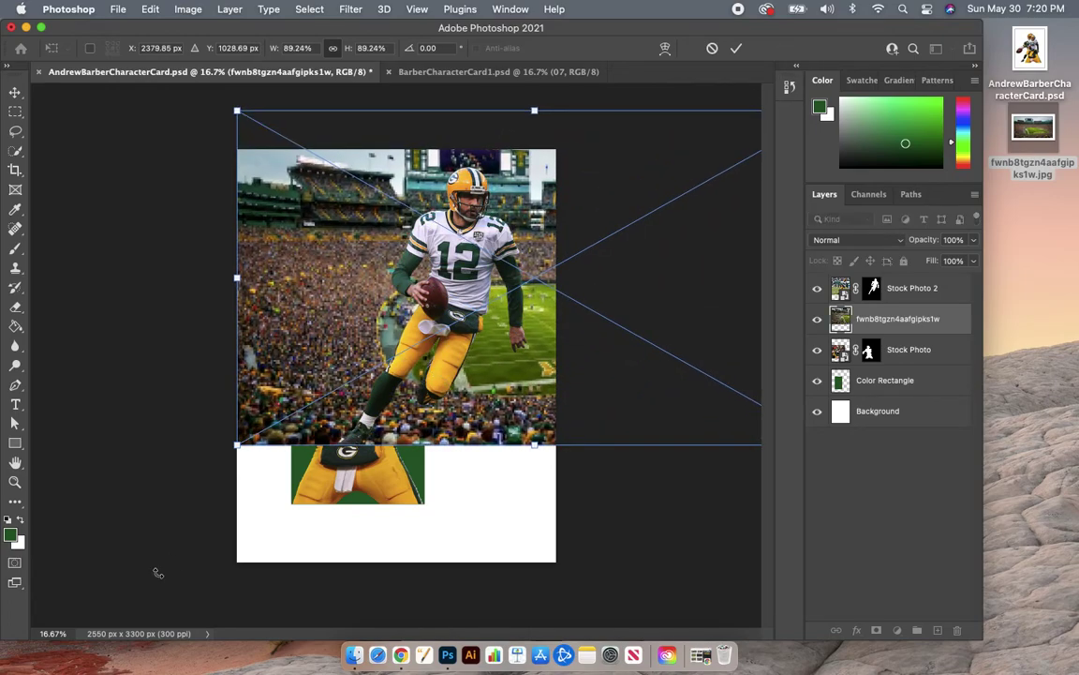
drag(233, 448, 178, 478)
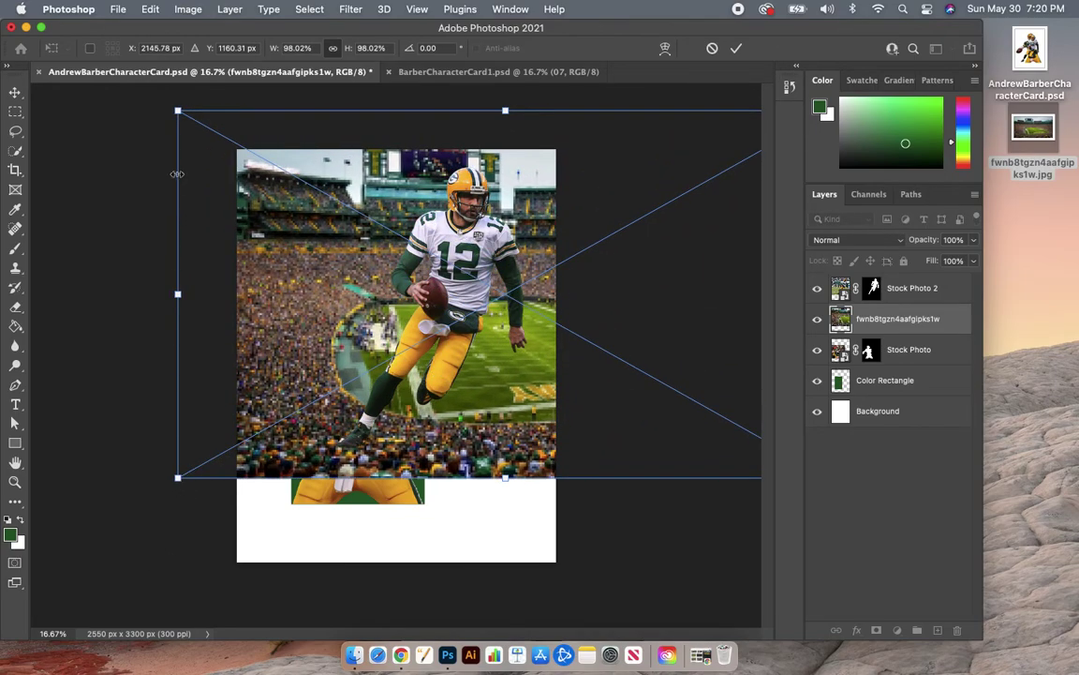
key(Return)
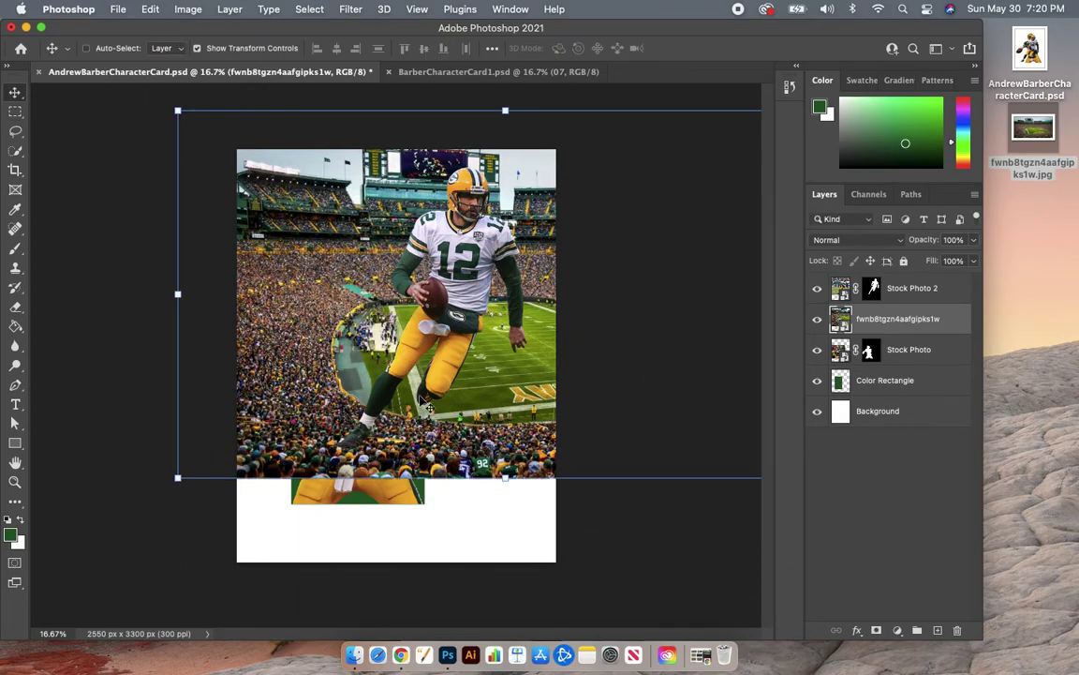
drag(504, 428, 448, 439)
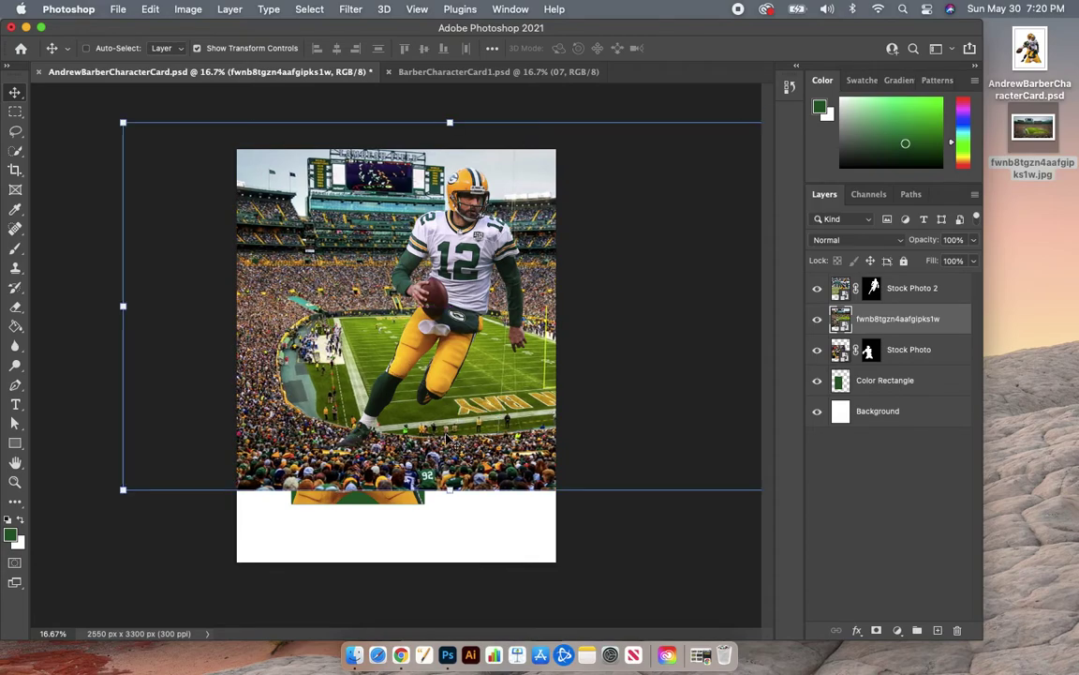
click(15, 110)
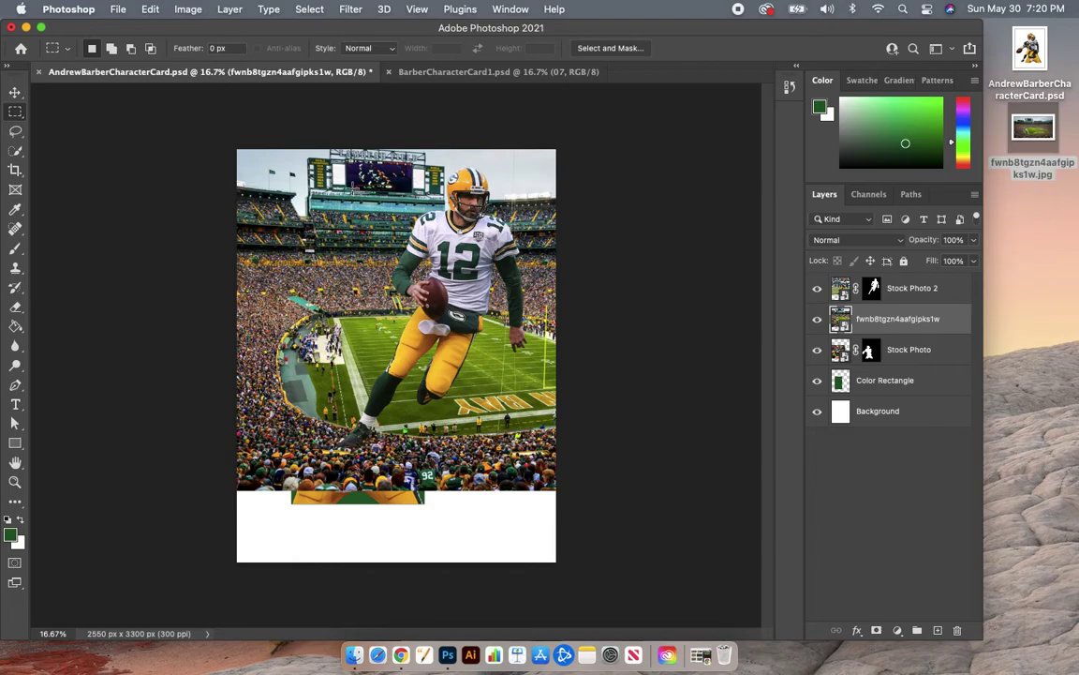
- Mask the stadium photo to a tall rectangle behind the white-jersey player
drag(471, 357, 513, 431)
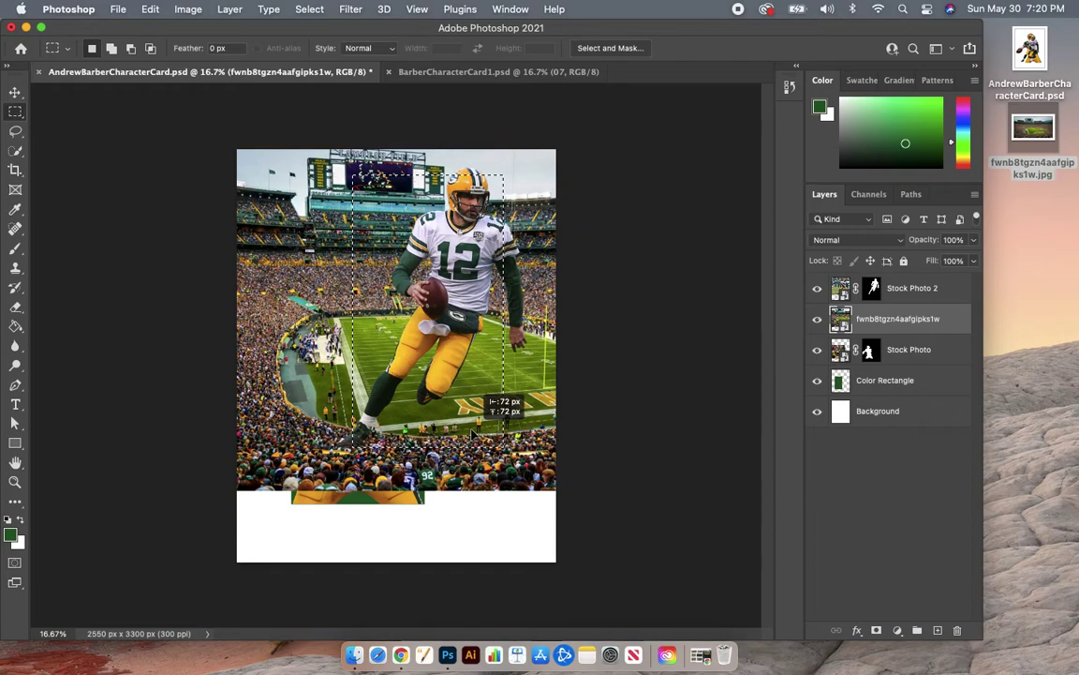
drag(473, 434, 473, 434)
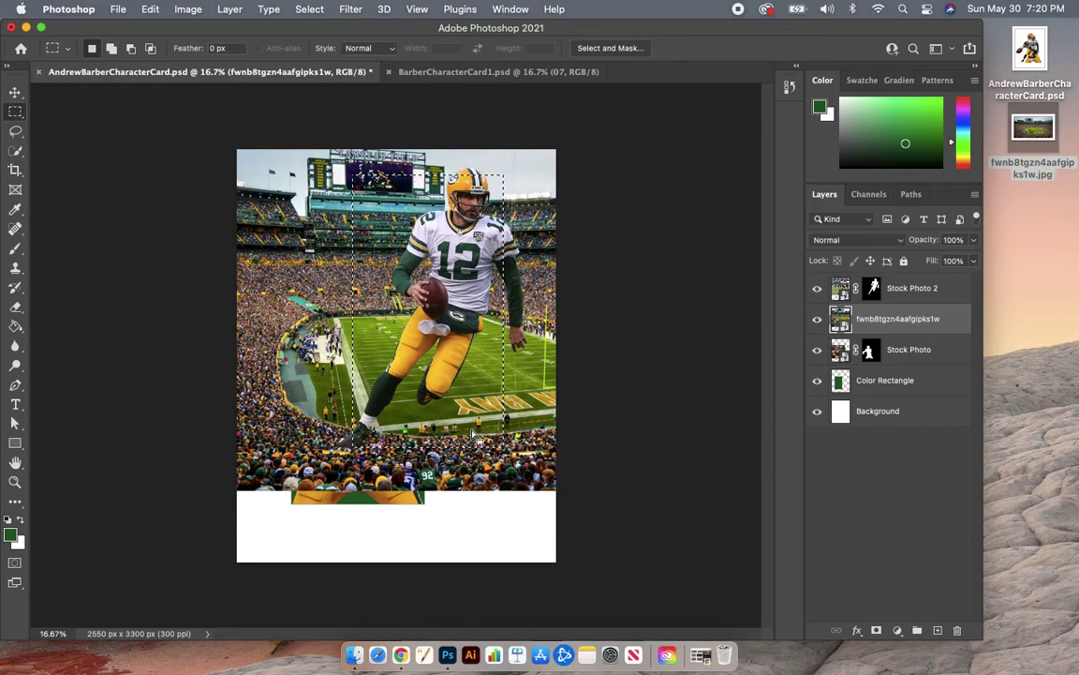
click(877, 631)
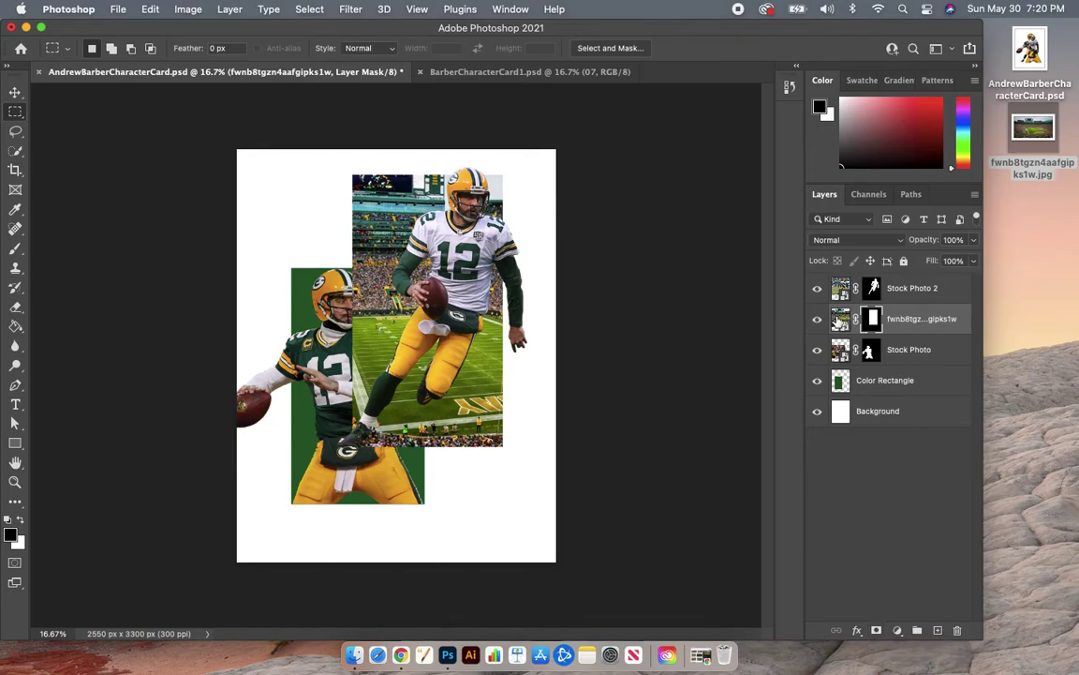
- Move the stadium layer beneath the green rectangle, leaving its image rather than mask targeted
click(839, 319)
drag(840, 319, 847, 392)
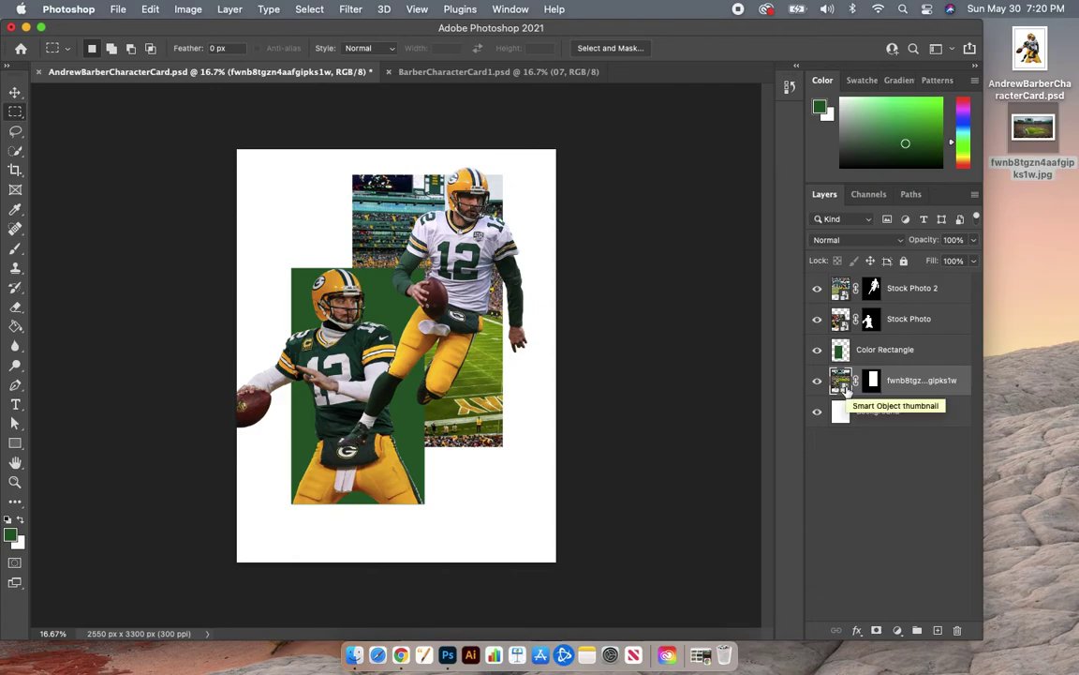
click(872, 381)
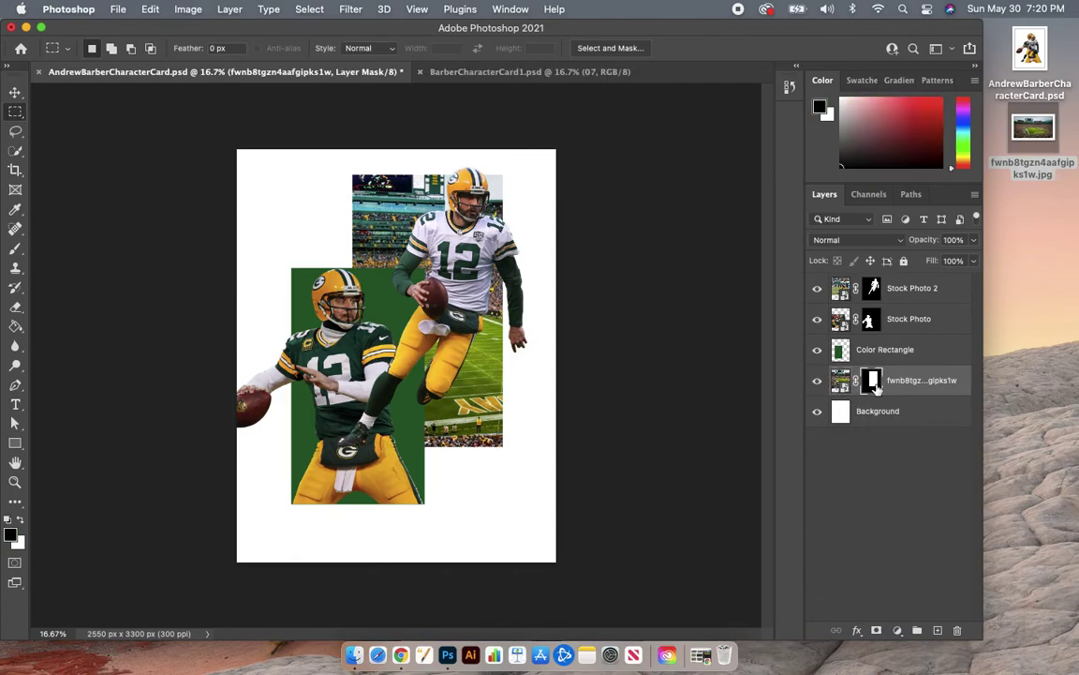
click(844, 387)
click(872, 384)
click(842, 385)
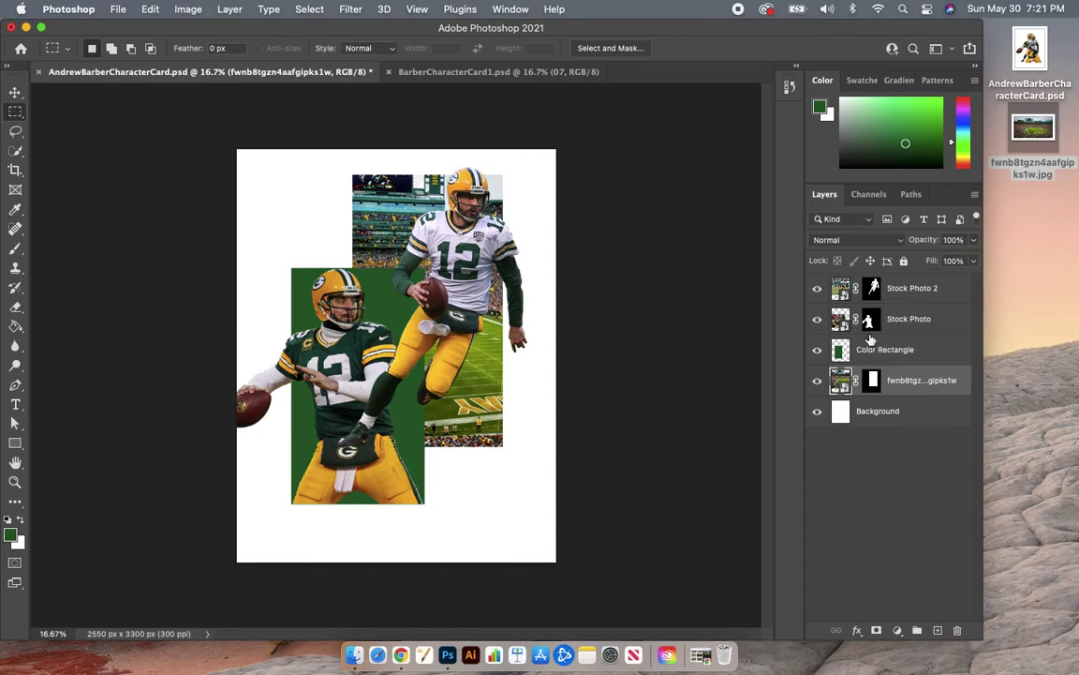
- Rename the stadium backdrop layer to 'Stock Photo BG'
double_click(910, 380)
text(Stock Photo BG)
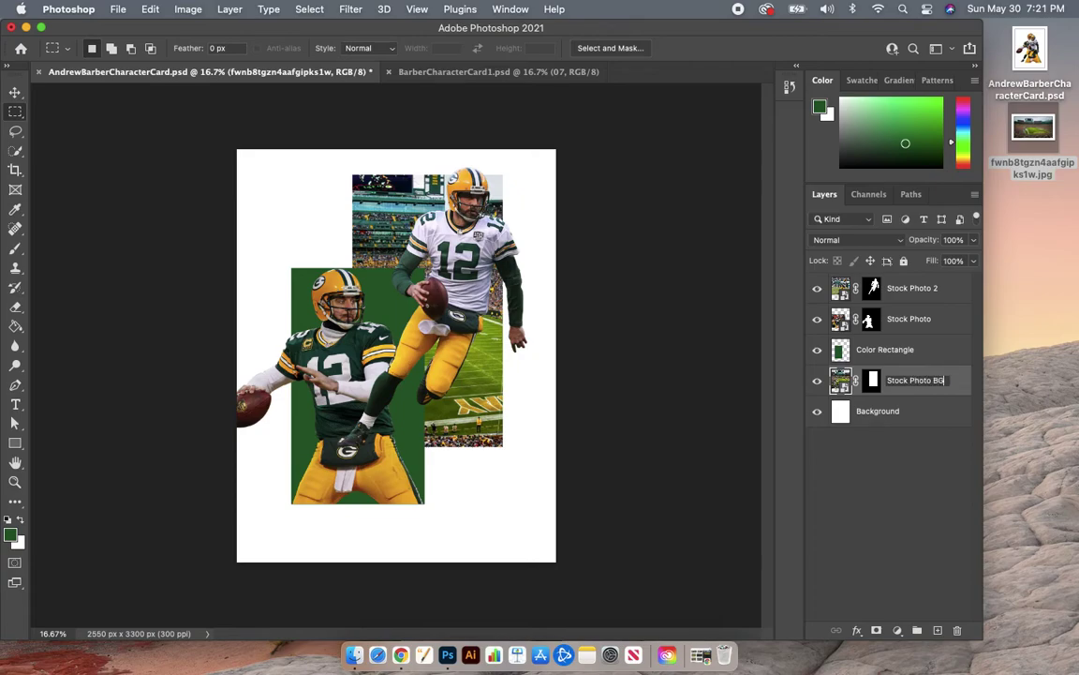
key(Return)
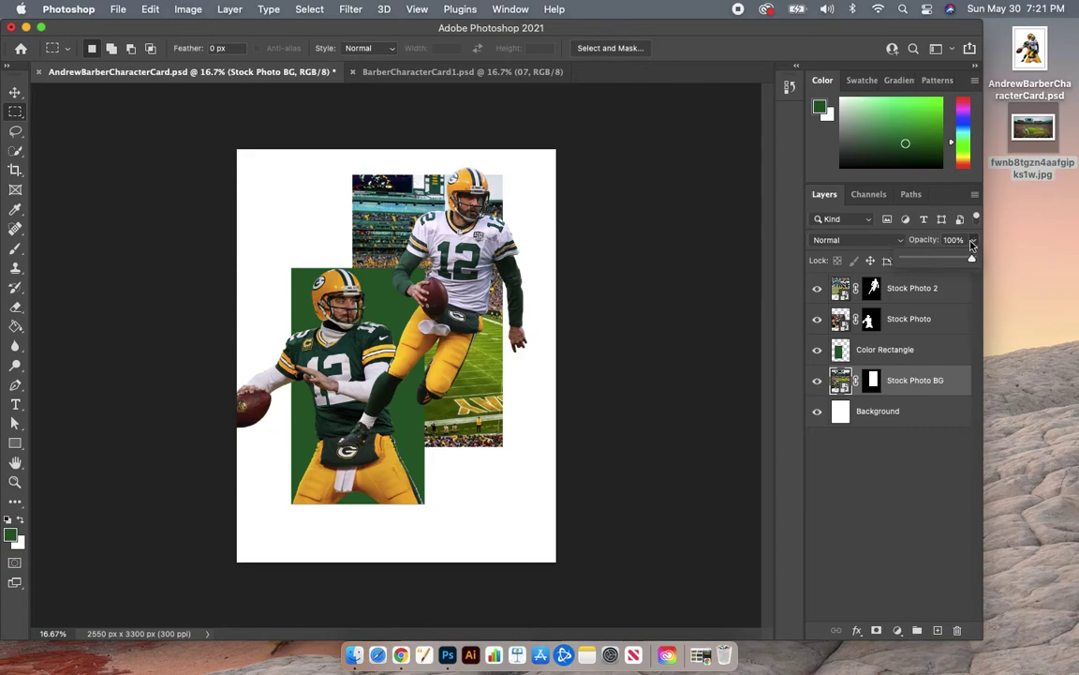
- Set Stock Photo BG to 49% opacity and move Stock Photo 2 below Stock Photo
drag(973, 241, 937, 263)
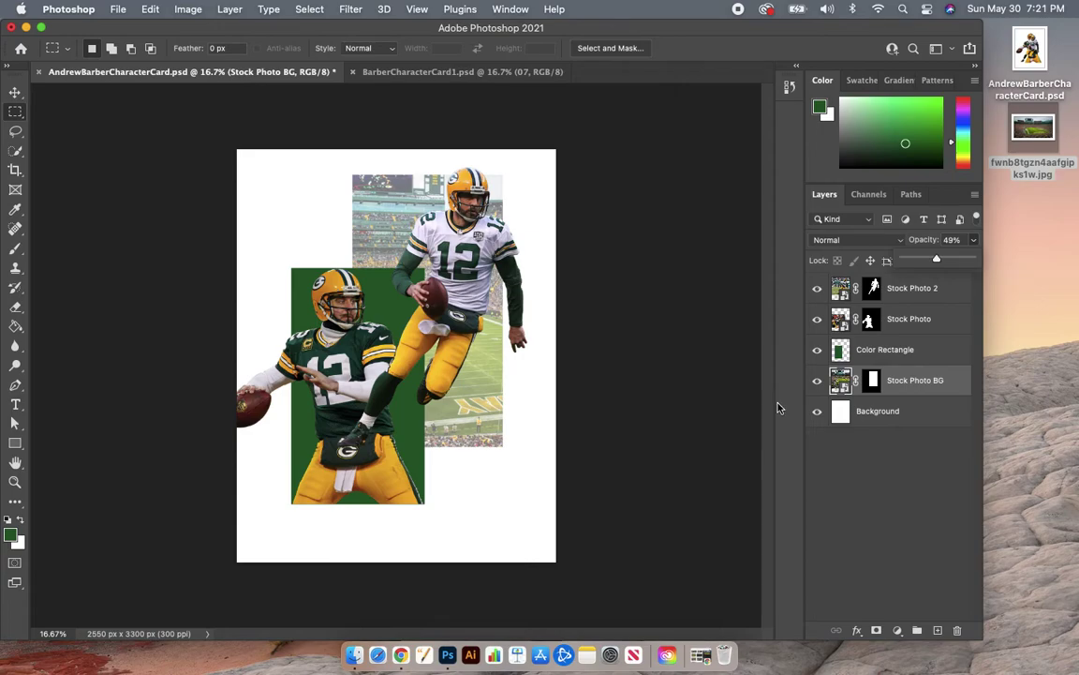
click(843, 290)
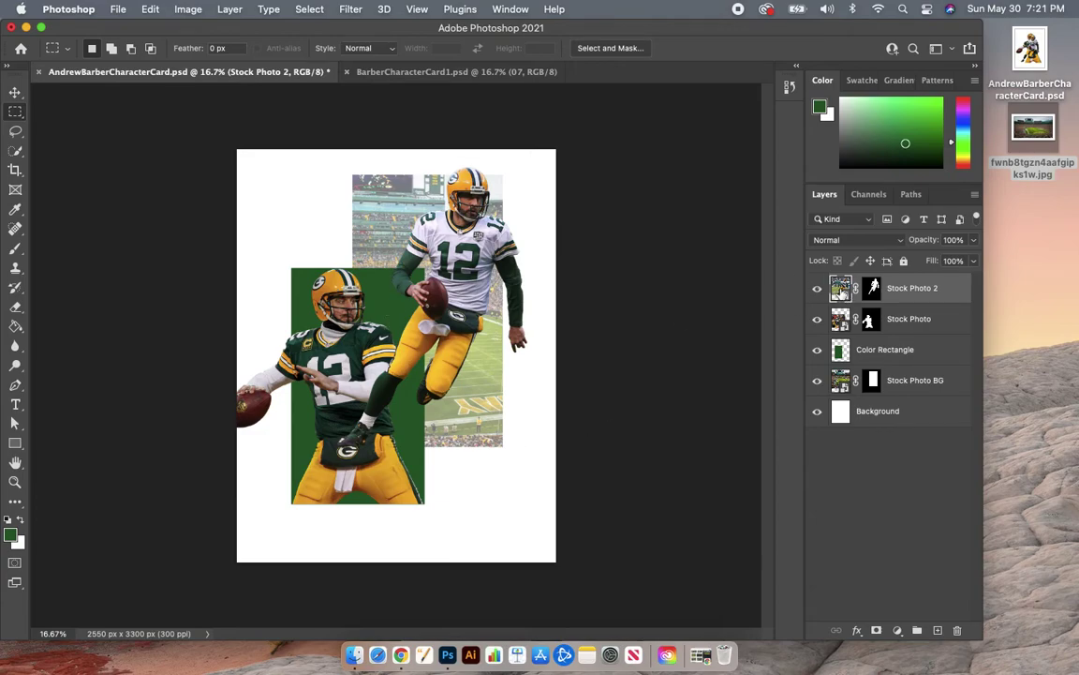
drag(844, 290, 850, 319)
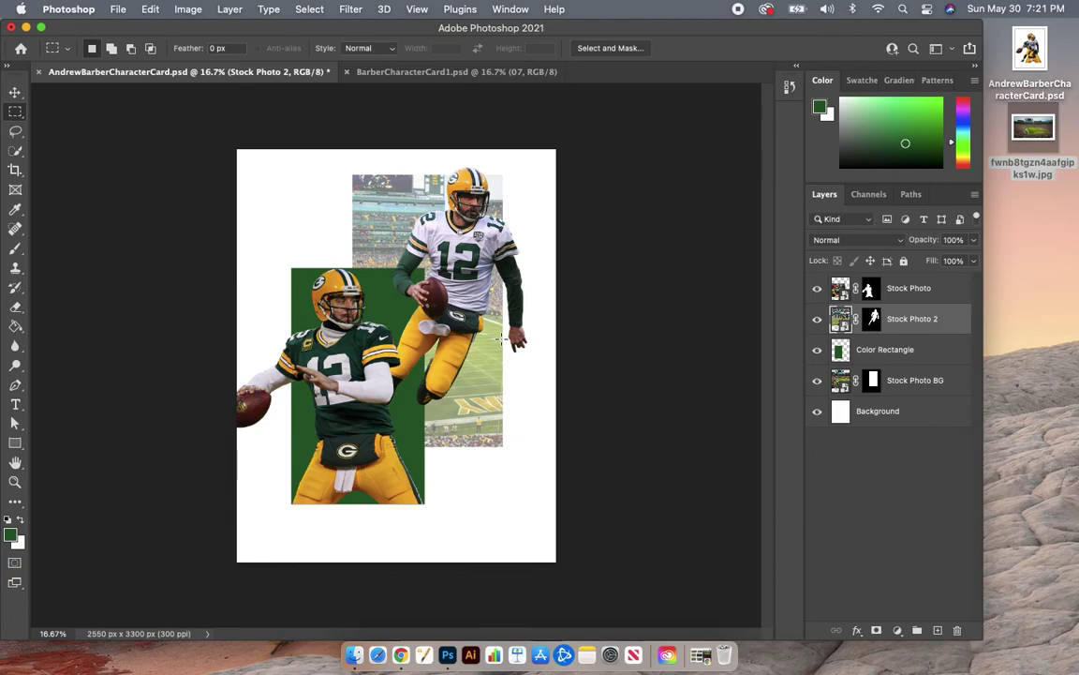
click(489, 75)
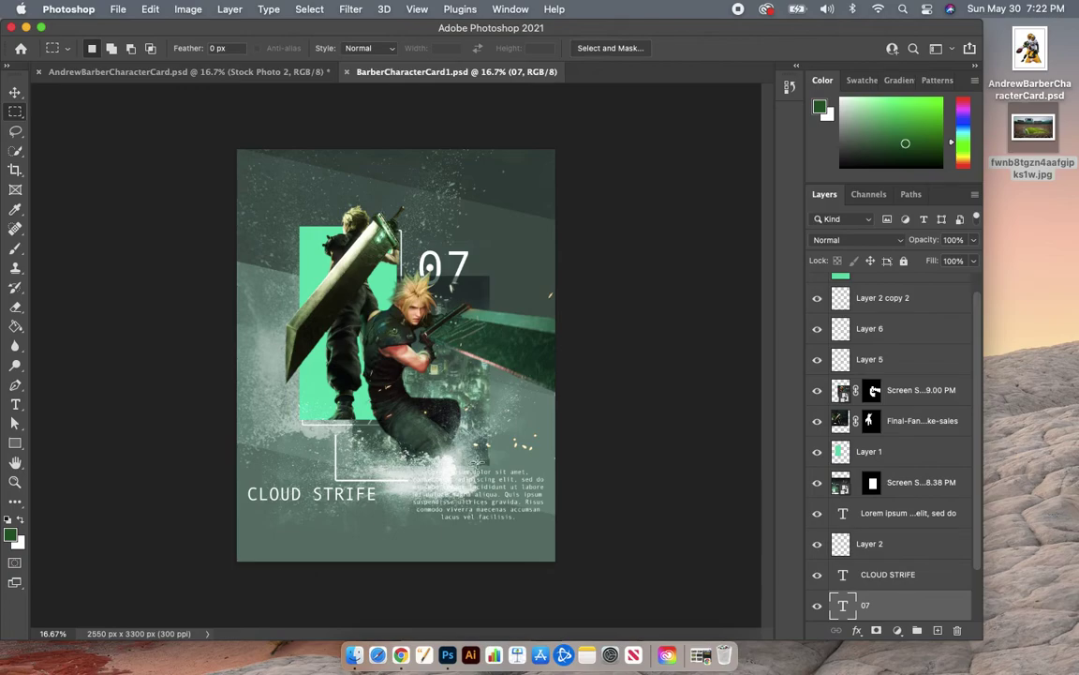
drag(475, 468, 298, 504)
click(316, 427)
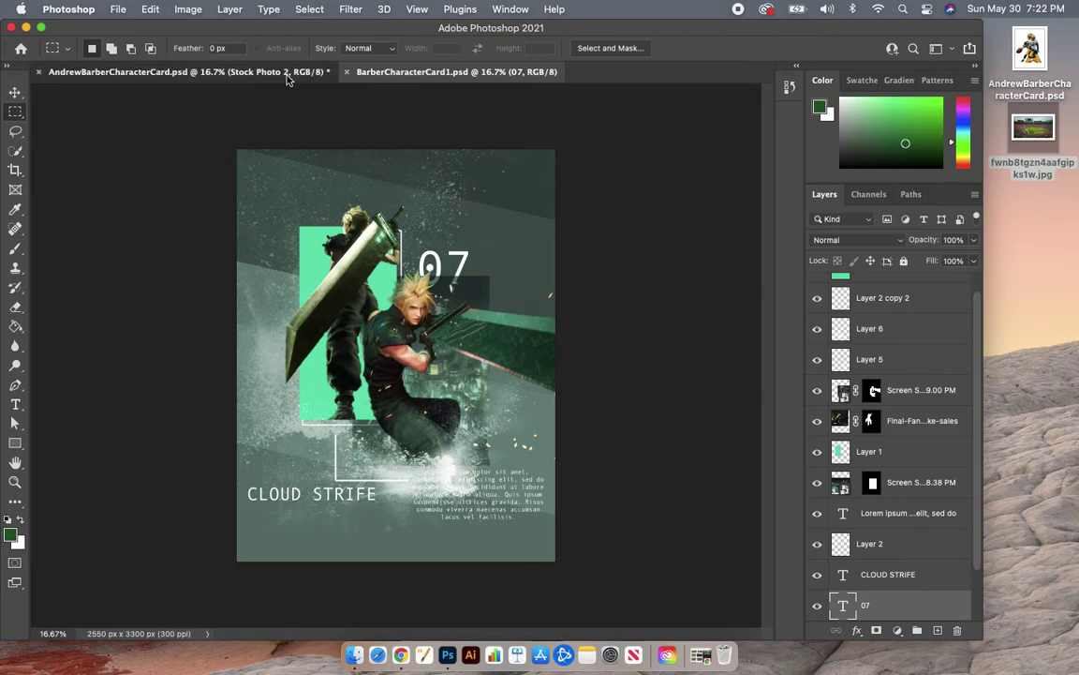
click(257, 68)
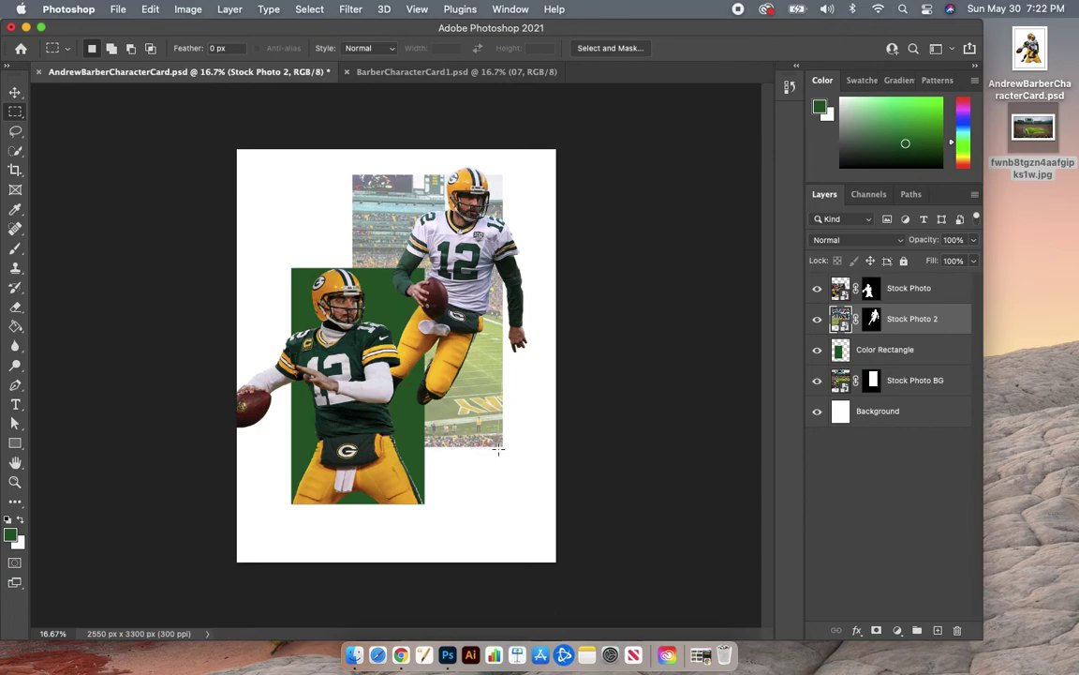
drag(504, 448, 290, 516)
click(472, 398)
click(912, 416)
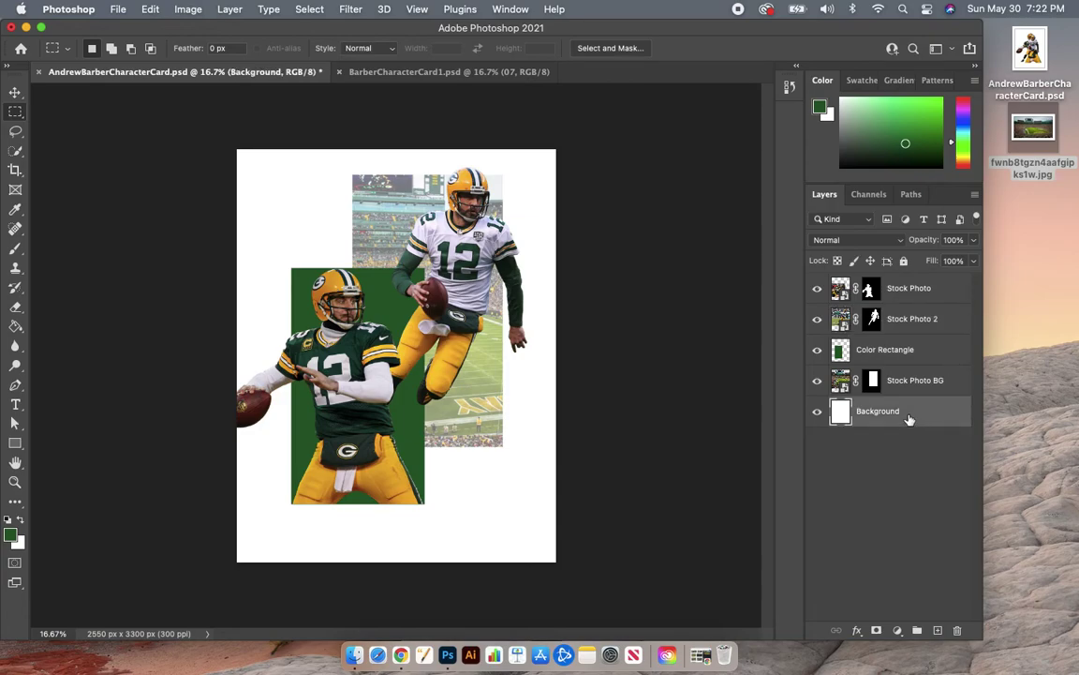
- Save AndrewBarberCharacterCard.psd via File > Save and close its document window
click(121, 12)
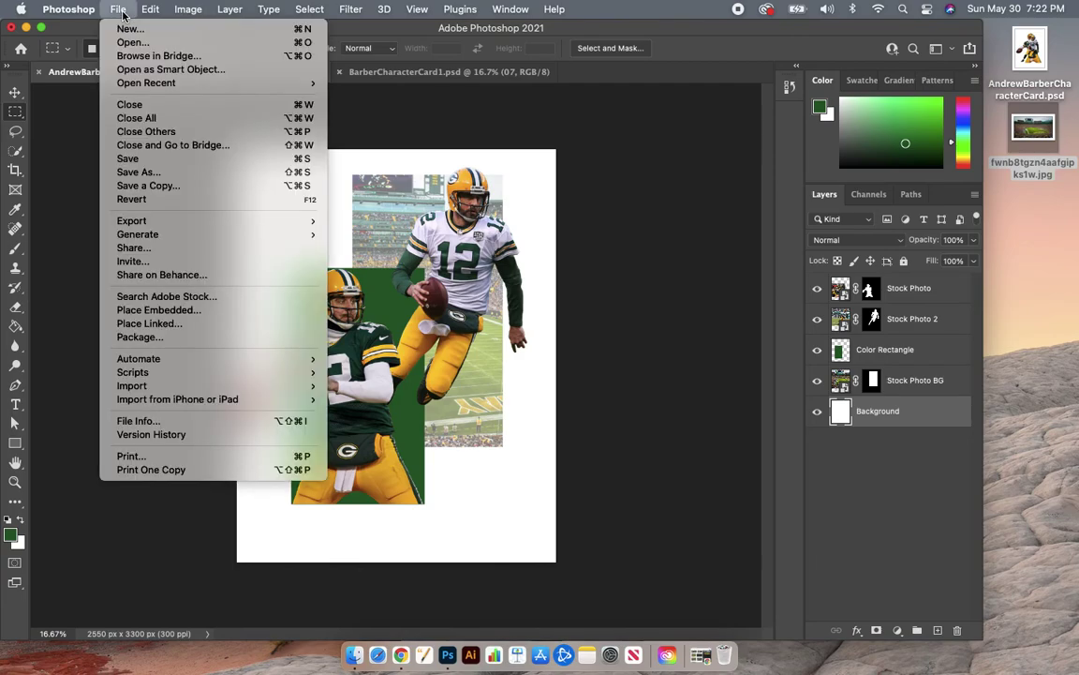
click(169, 161)
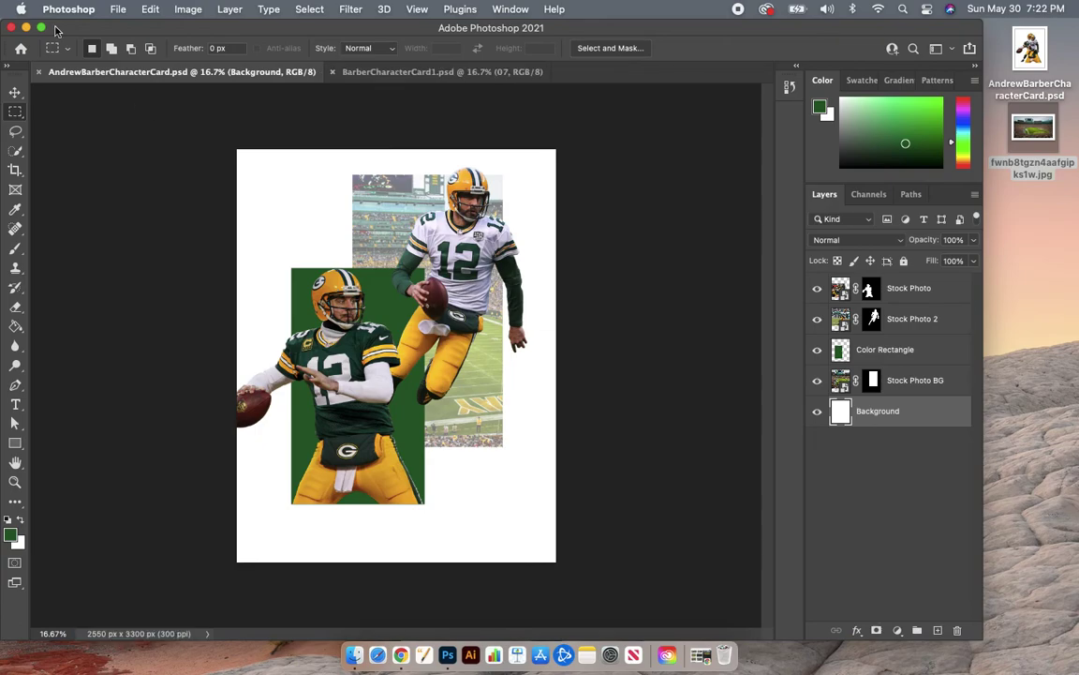
click(12, 31)
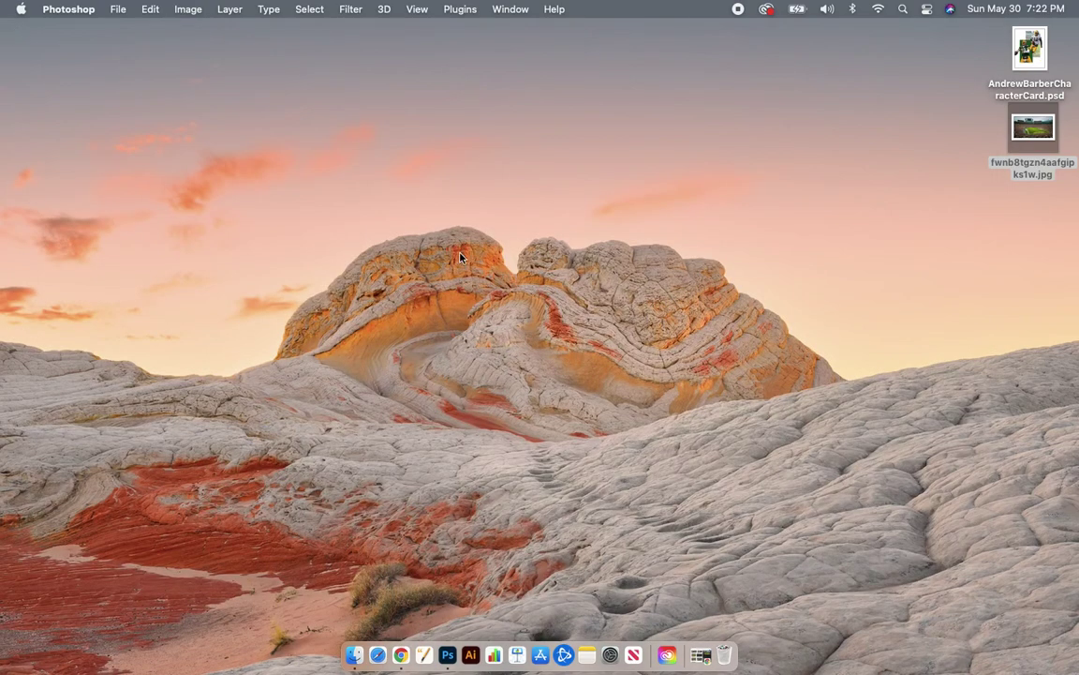
- Move fwnb8tgzn4aafgipks1w.jpg from the desktop into Documents > Digital Art Example Files > Character Card
drag(1022, 136, 993, 140)
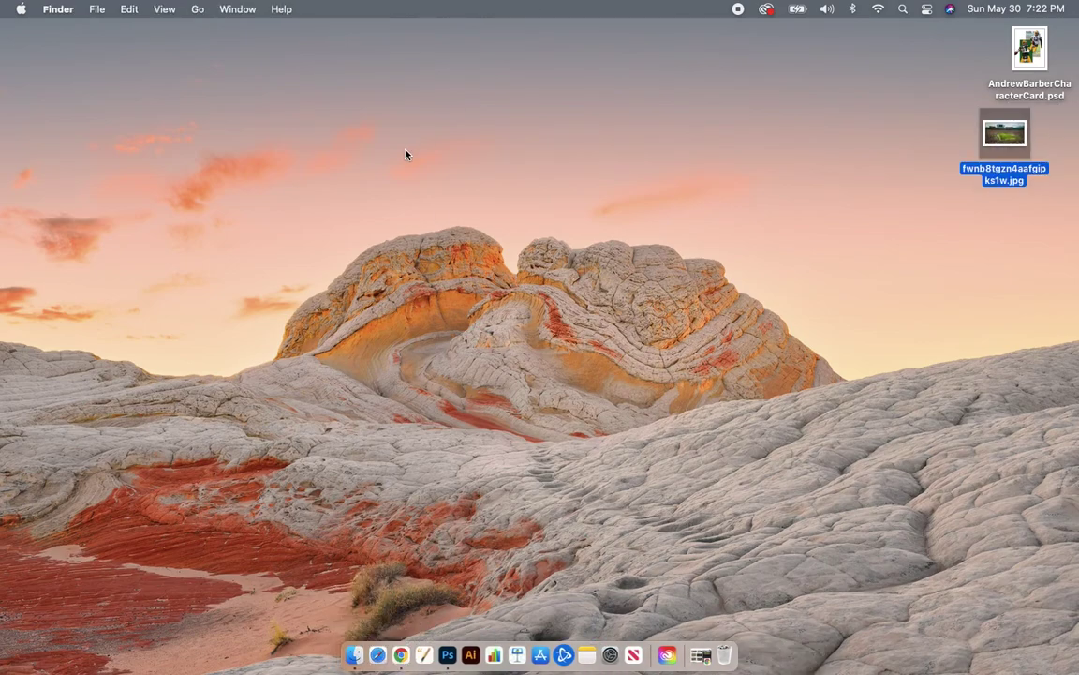
key(super+n)
click(215, 242)
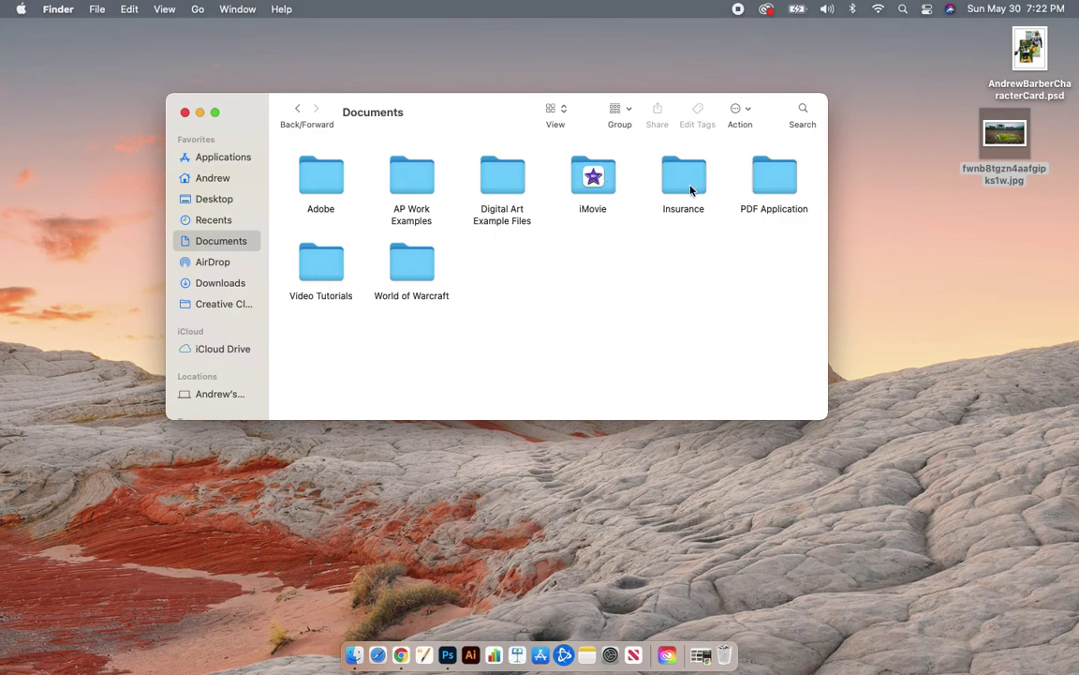
double_click(488, 176)
double_click(646, 252)
drag(1004, 134, 653, 172)
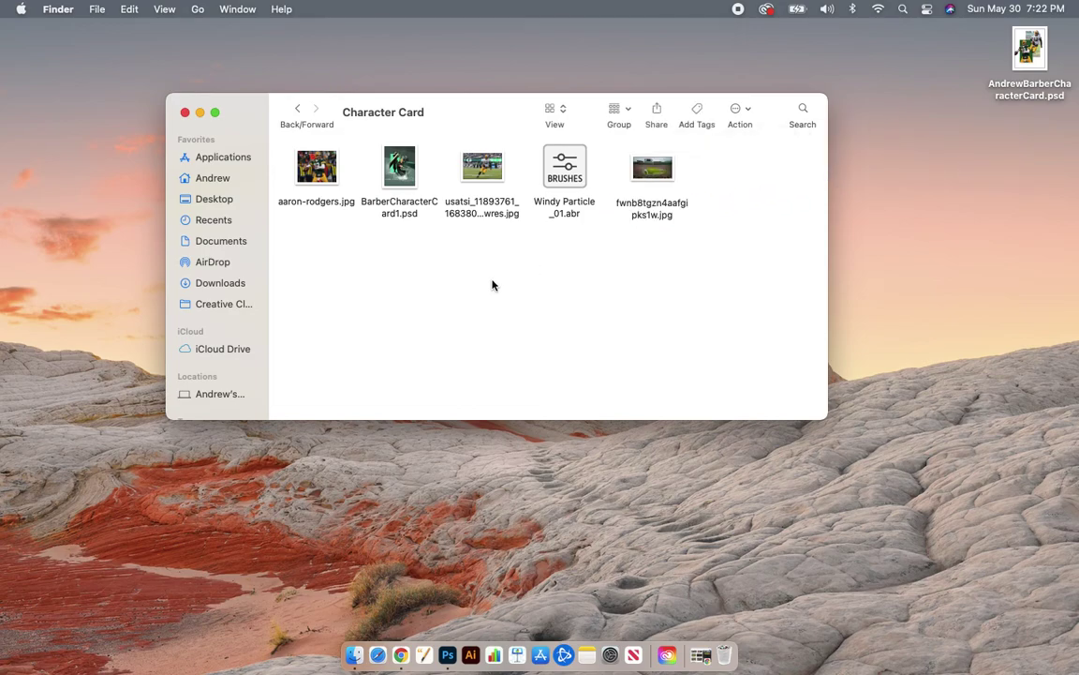
- Confirm the moved jpg in Character Card, close that window, and select the card PSD
click(293, 162)
click(482, 181)
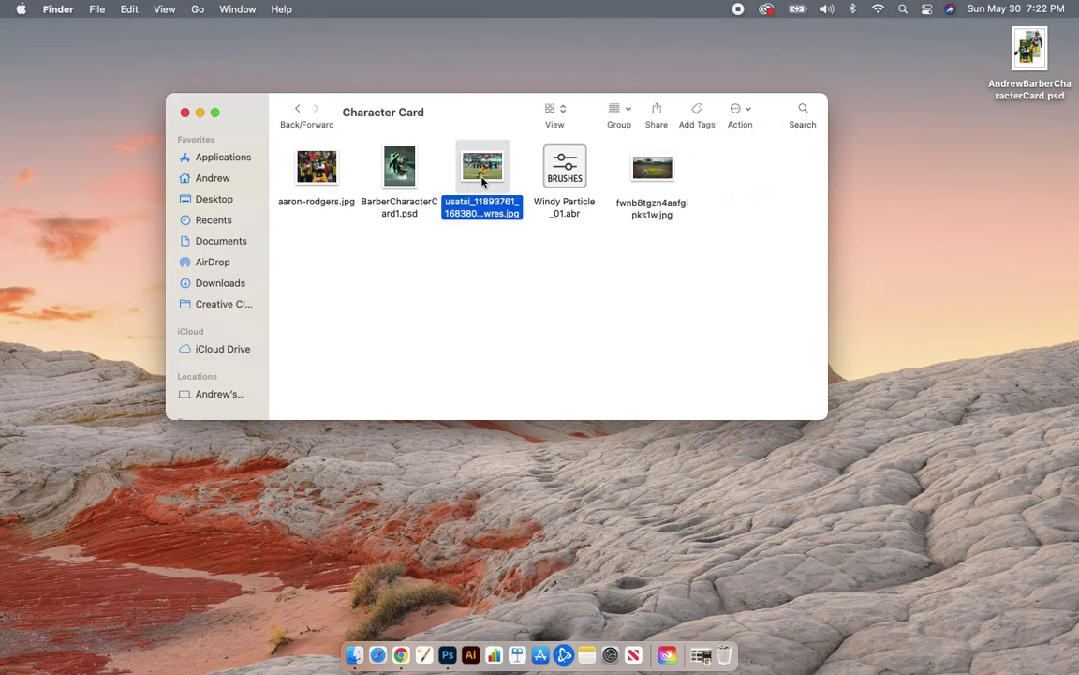
click(682, 166)
click(653, 169)
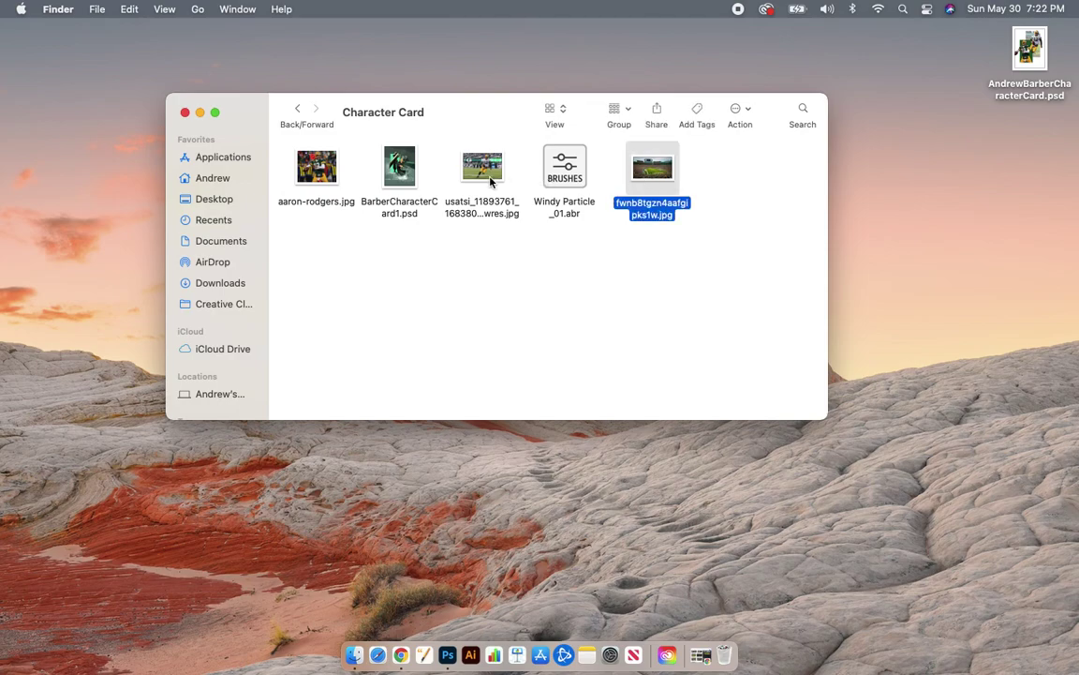
click(200, 114)
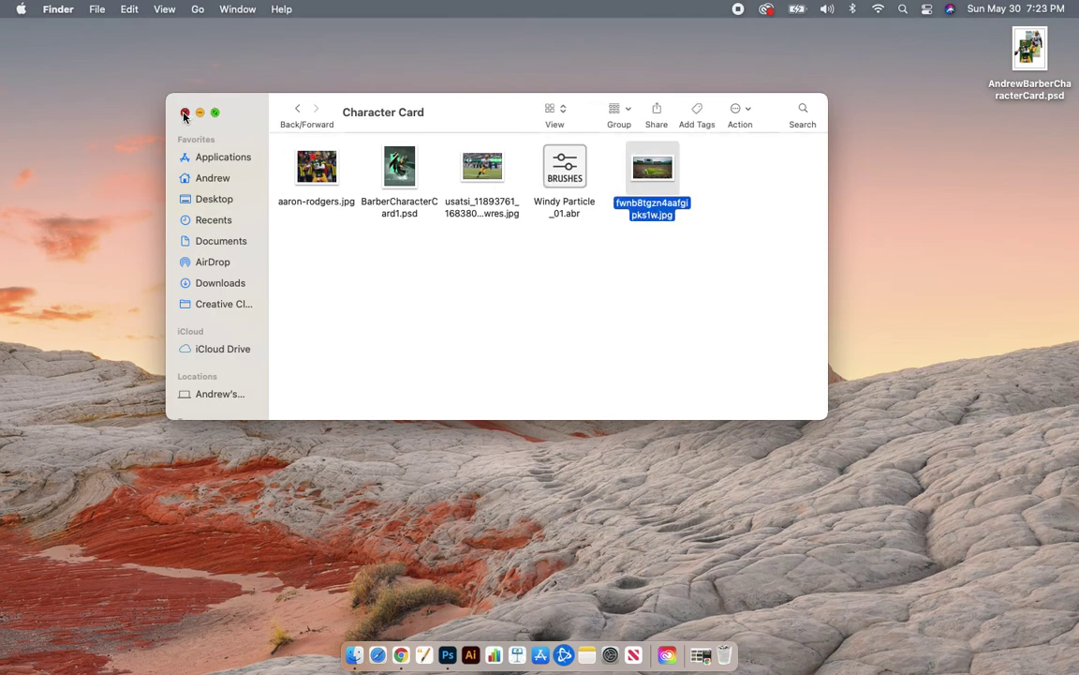
click(1030, 49)
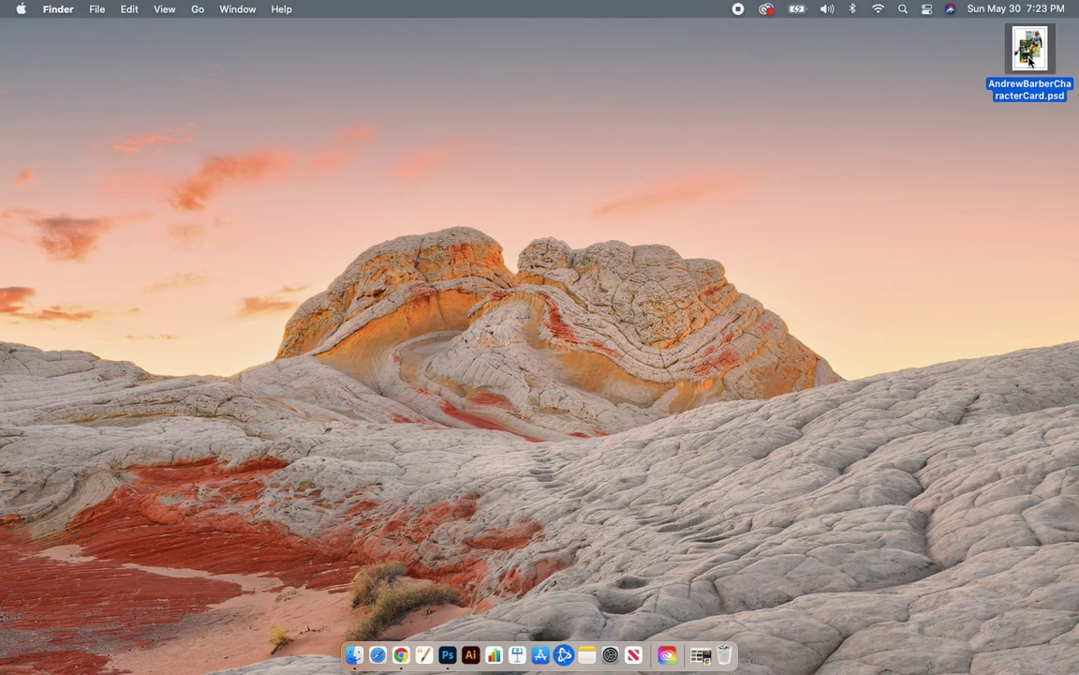
click(807, 308)
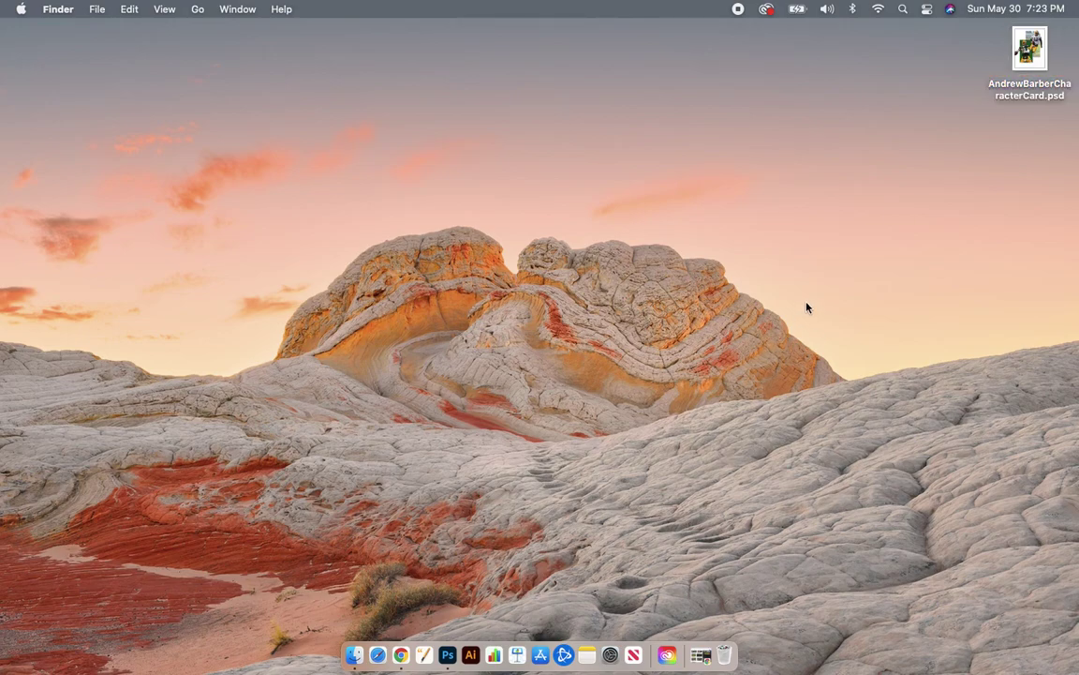
click(23, 13)
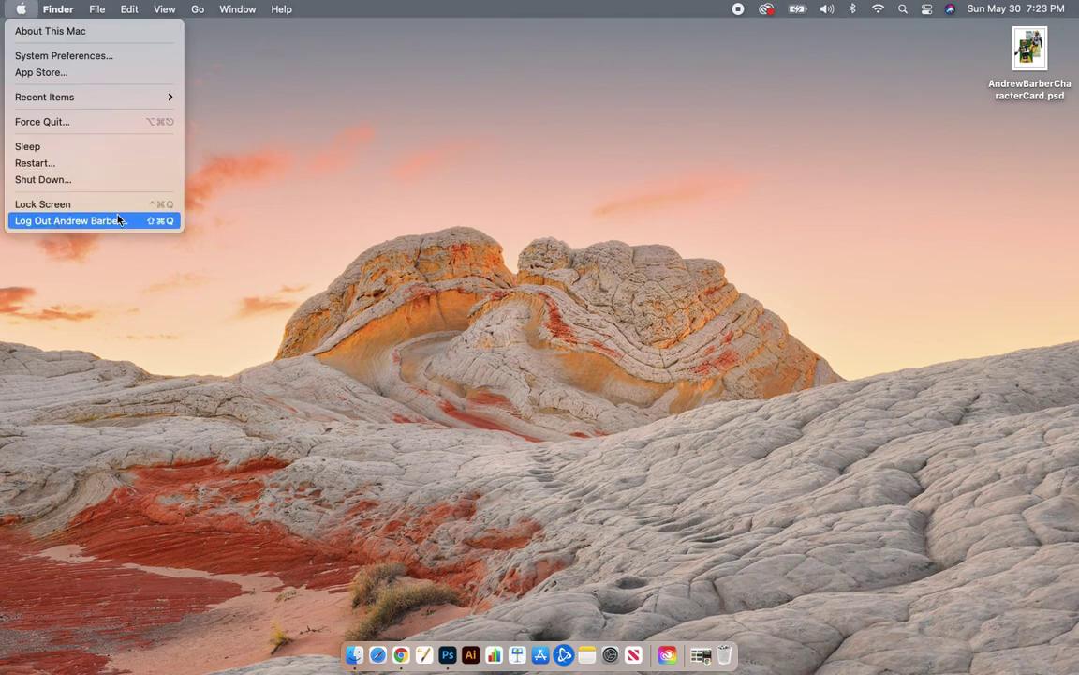
click(374, 173)
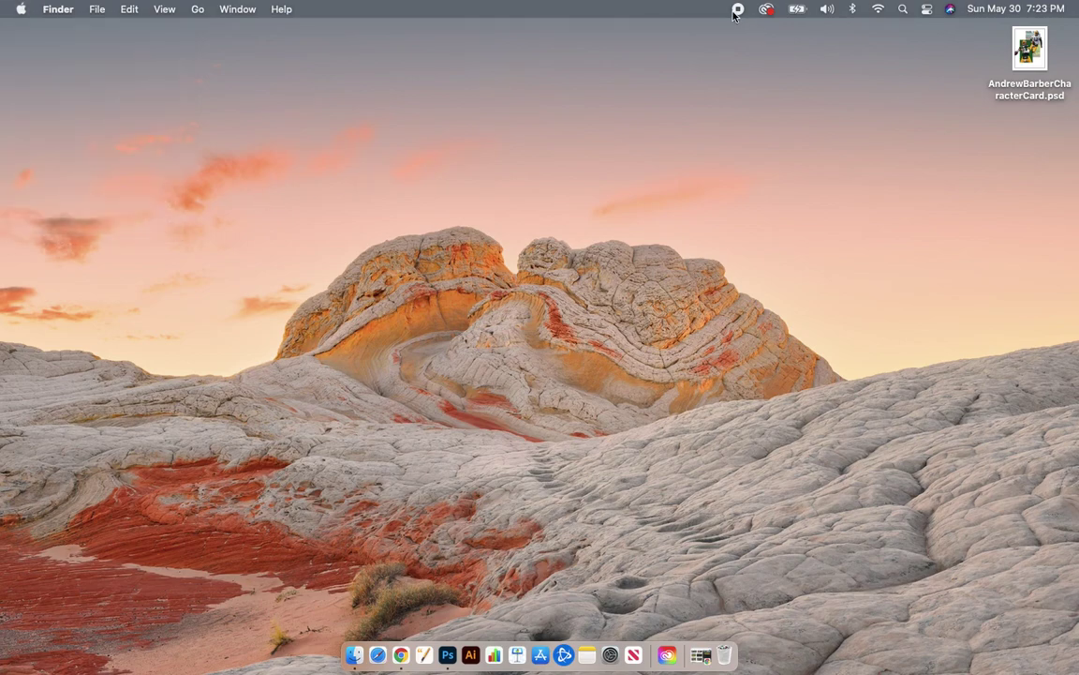